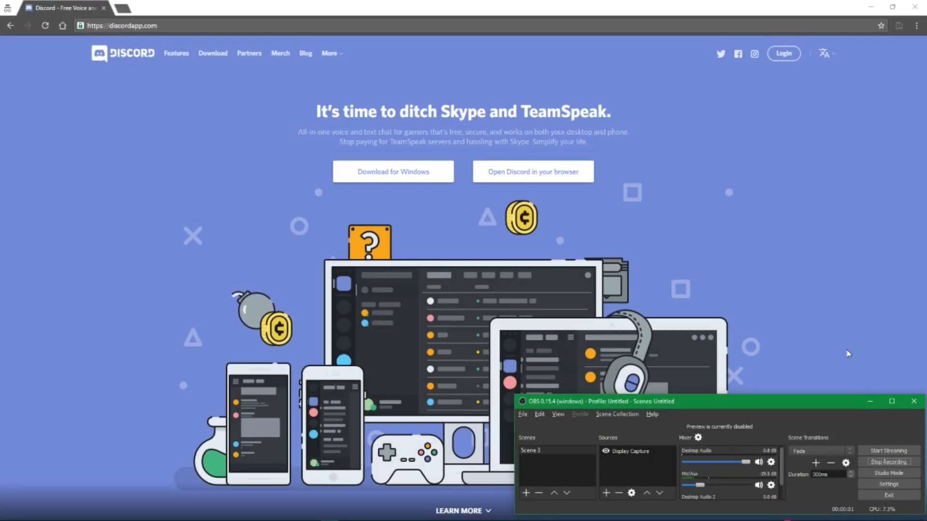
click(848, 354)
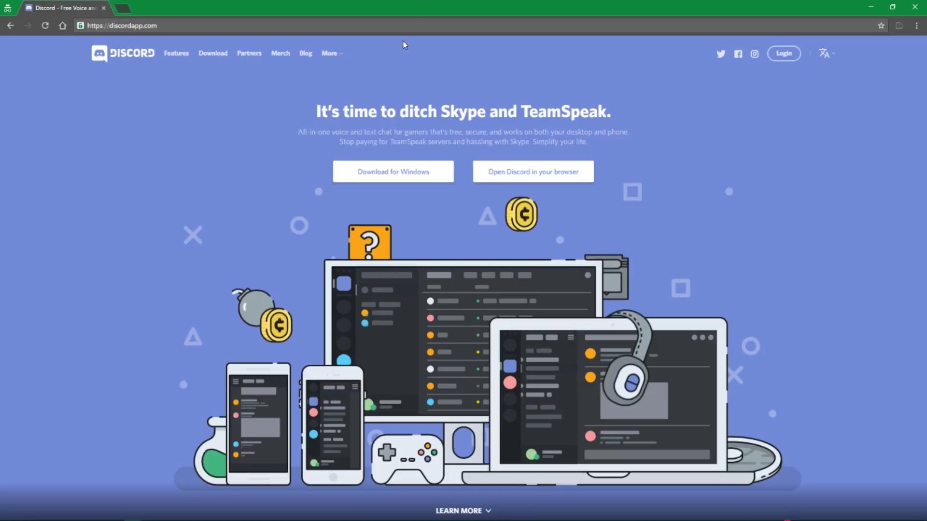
drag(405, 8, 494, 156)
click(365, 83)
scroll(164, 174, down, 3)
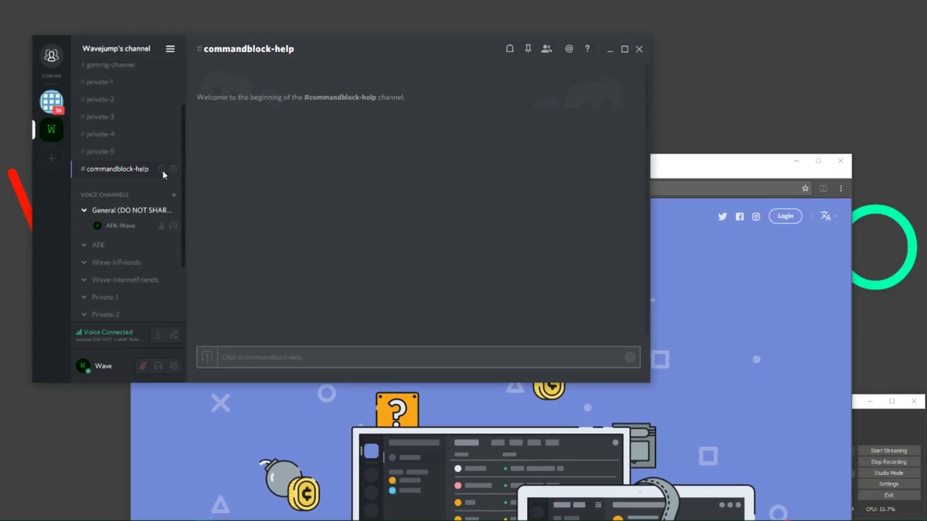
scroll(169, 208, up, 3)
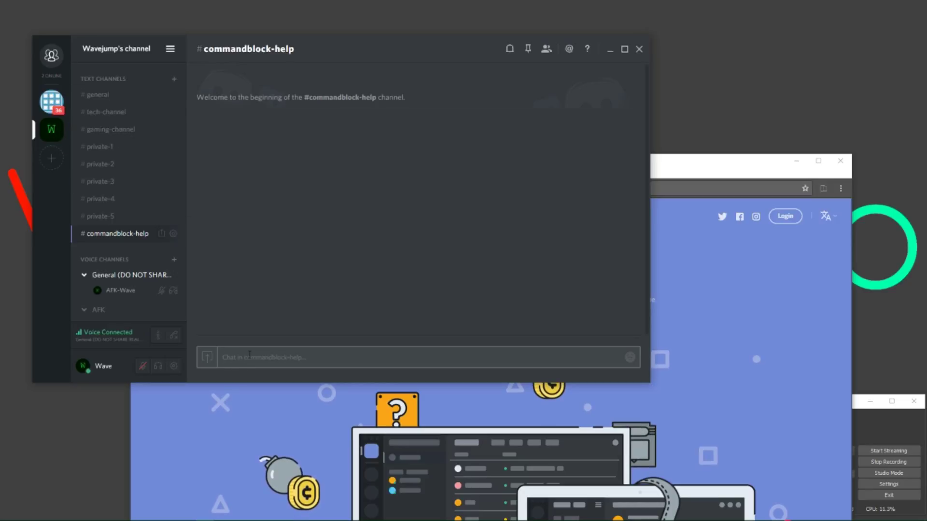
text(https://discord.gg/WshvGwX)
key(ctrl+a)
key(ctrl+c)
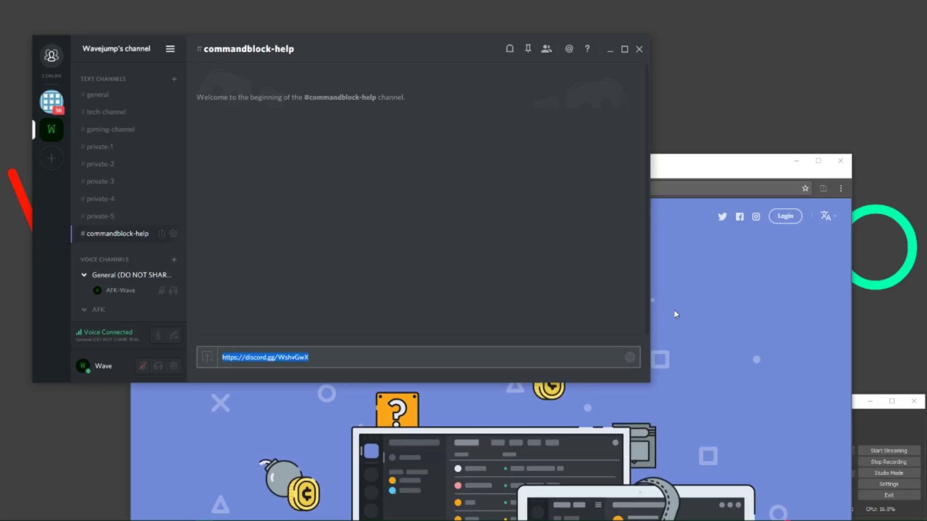
key(BackSpace)
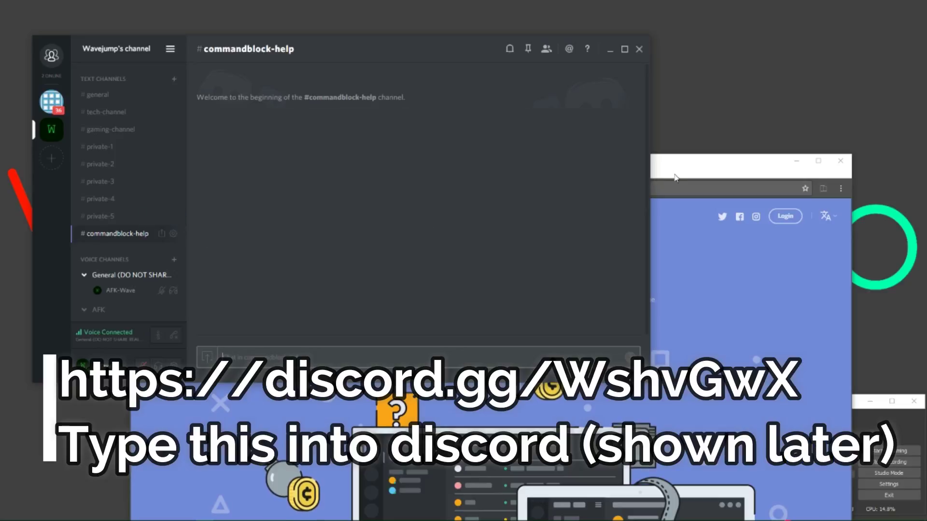
Step: Switch back to the browser, maximize its window, and go to discord.gg
drag(675, 177, 705, 1)
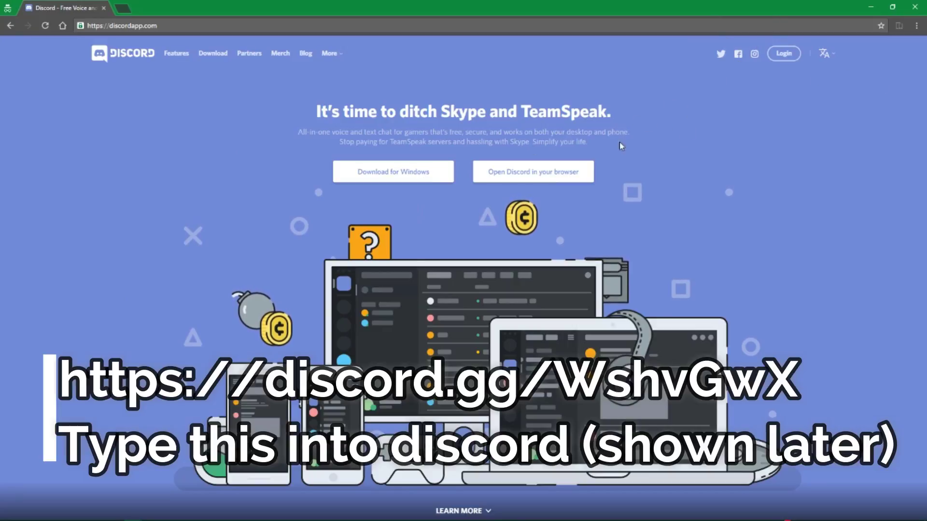
drag(562, 8, 533, 1)
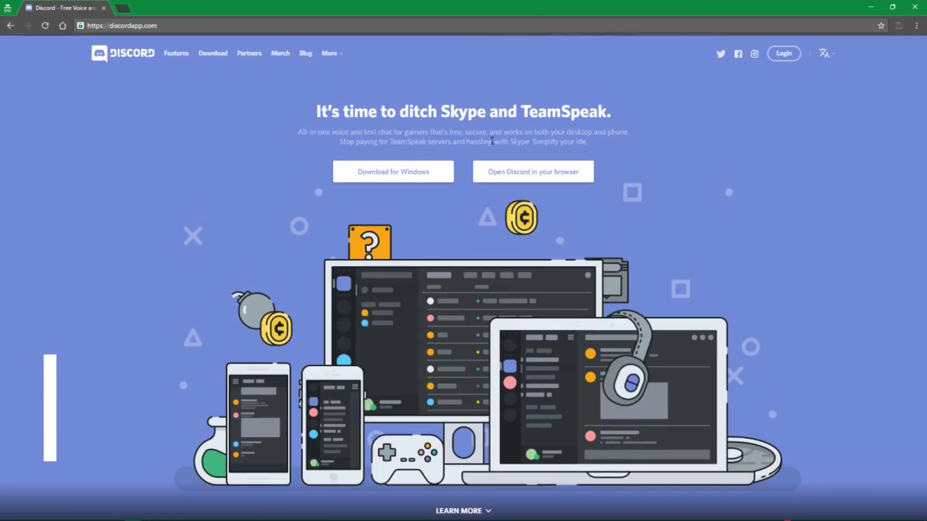
mouse_move(337, 53)
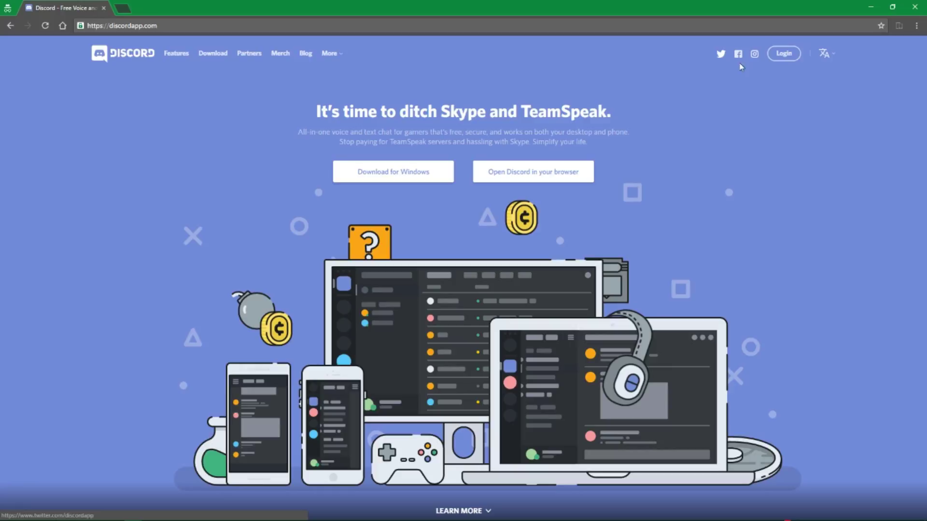
click(189, 27)
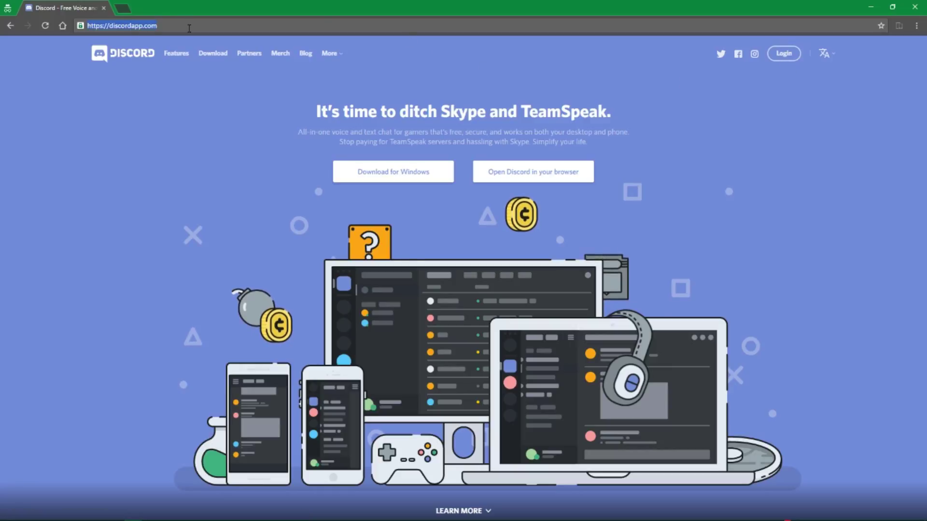
text(discord.gg)
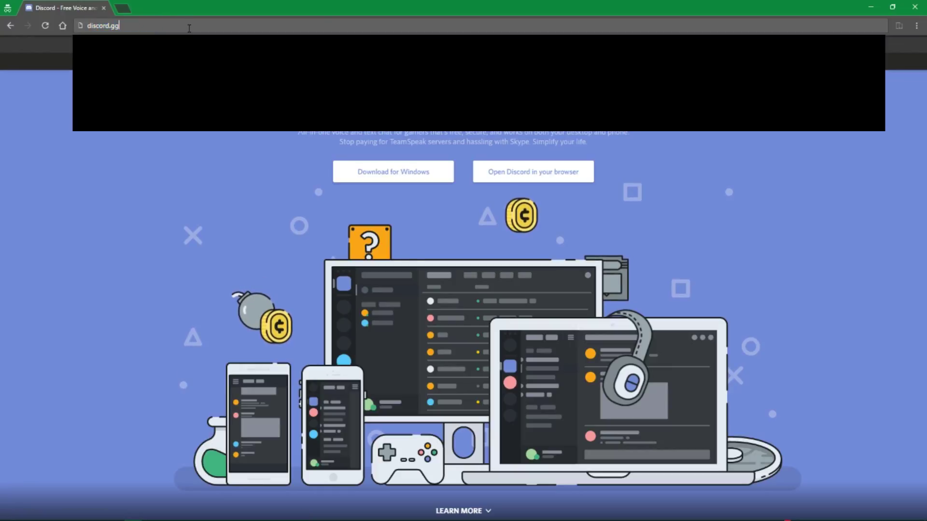
key(Return)
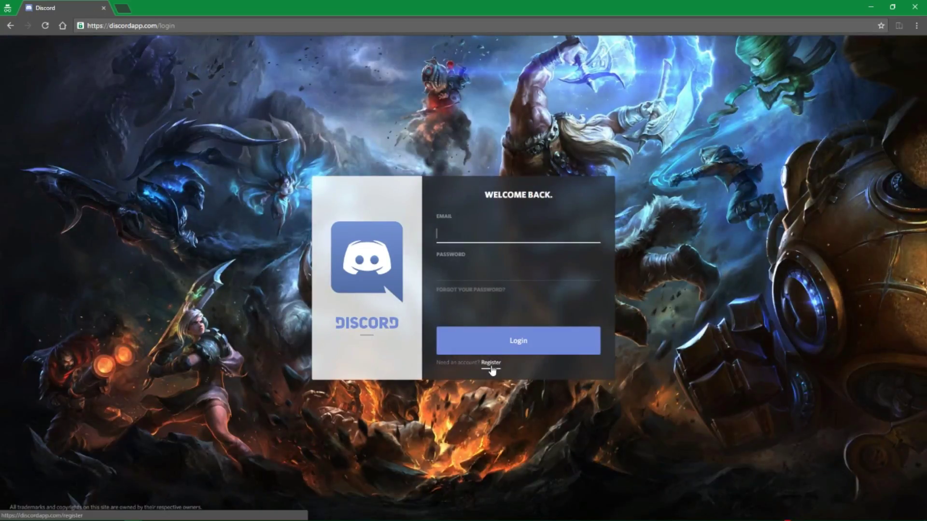
Step: Open the account registration form, fill in the e-mail, username and password, and return to the Discord home page without submitting
click(493, 369)
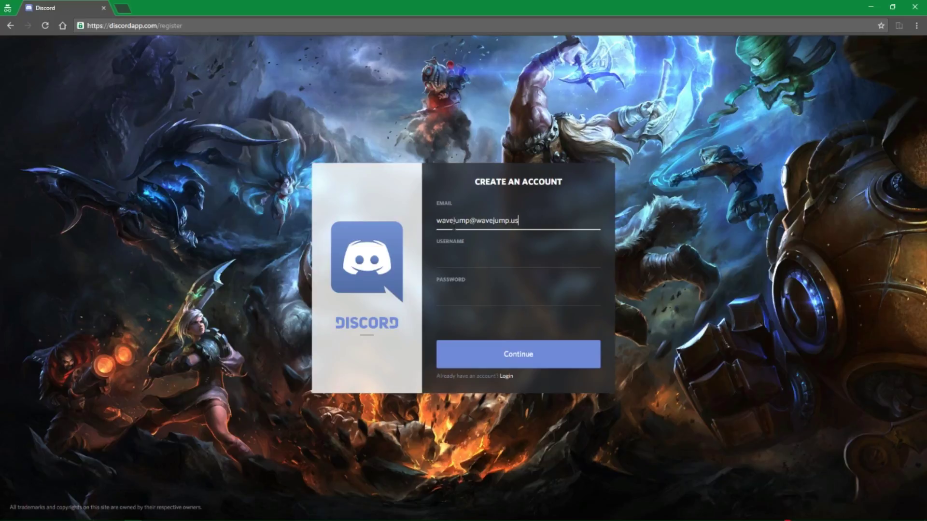
key(Tab)
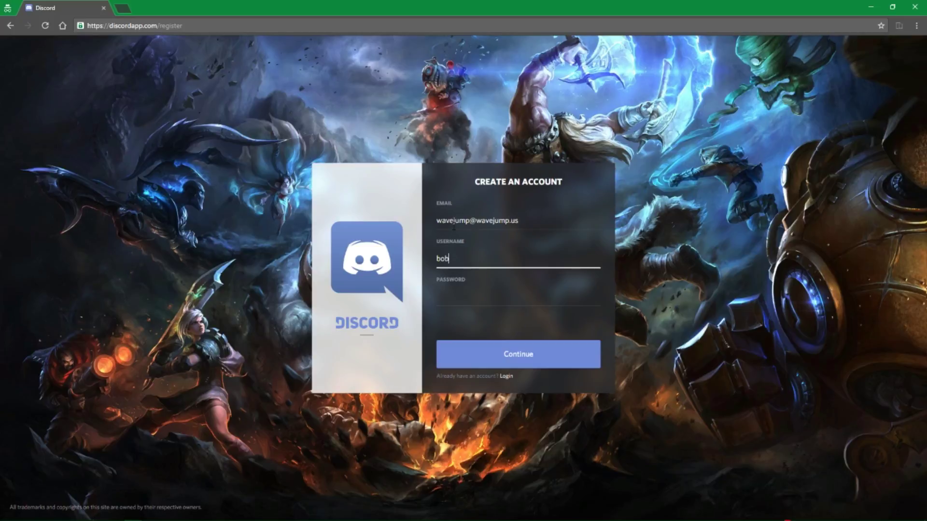
key(Tab)
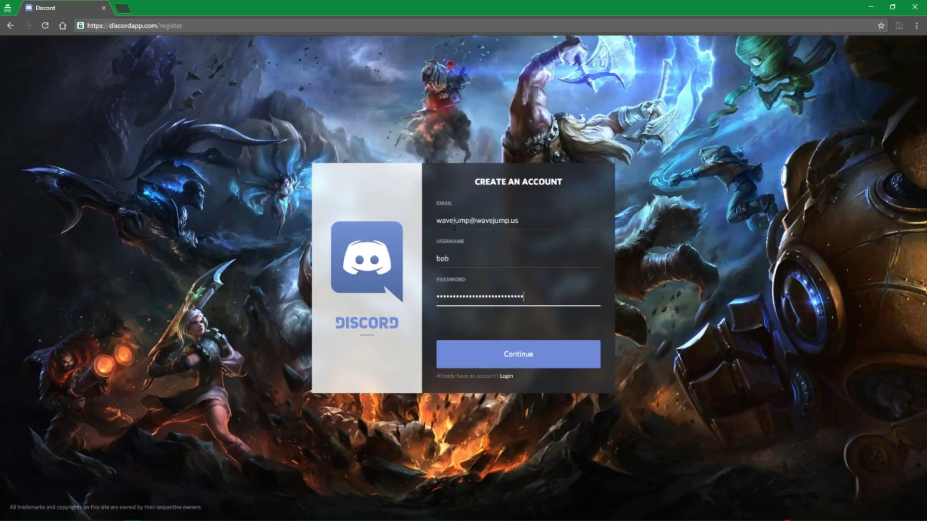
click(8, 25)
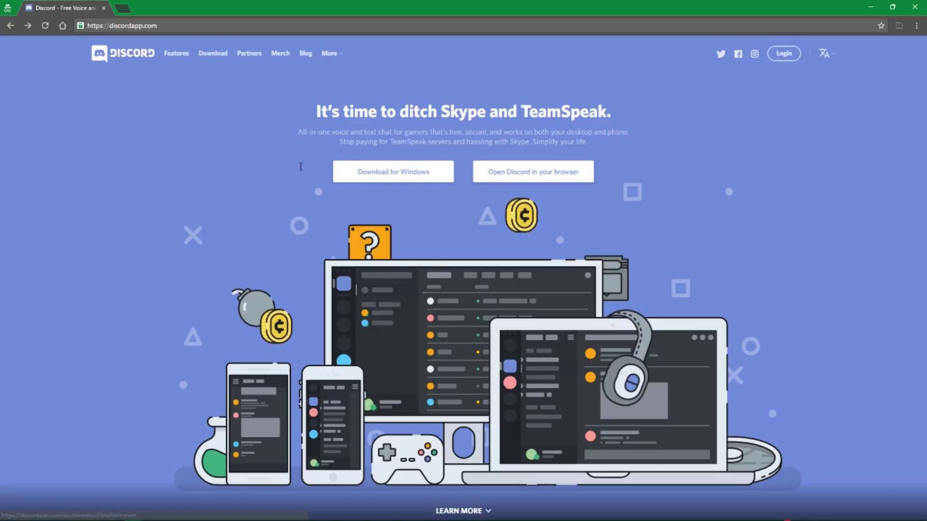
Step: Open Discord in the browser and skip the introductory server setup
drag(464, 172, 301, 160)
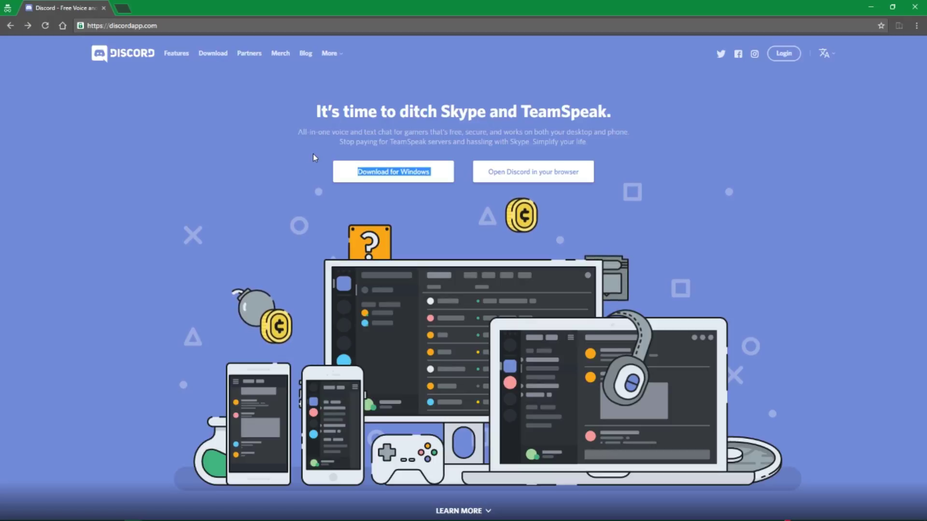
click(570, 176)
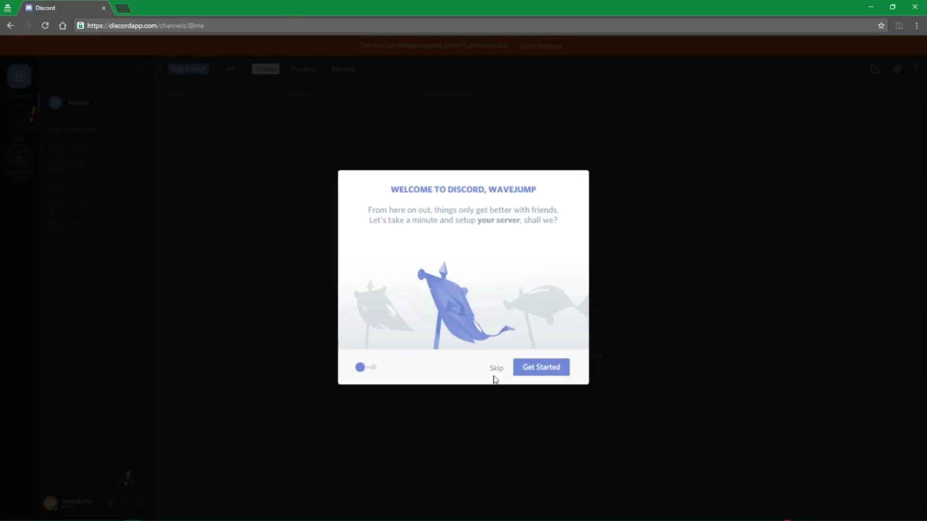
click(495, 369)
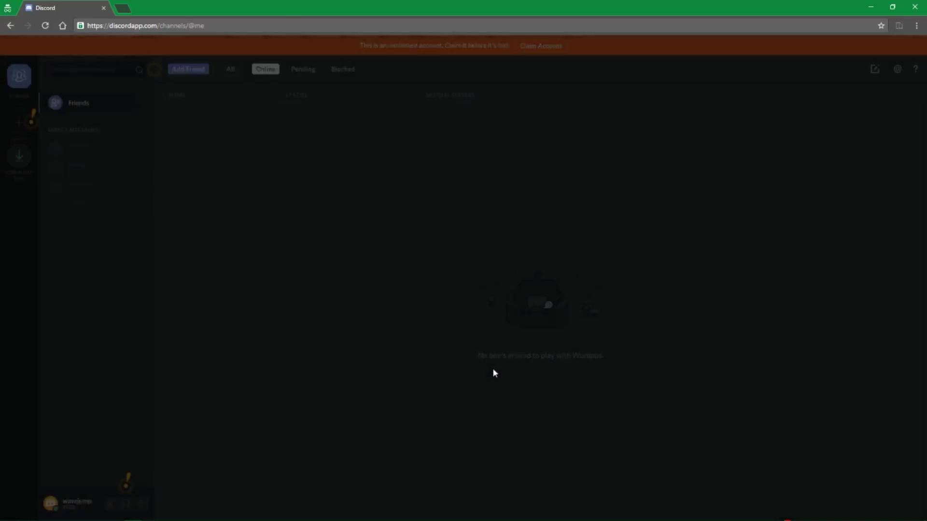
click(18, 122)
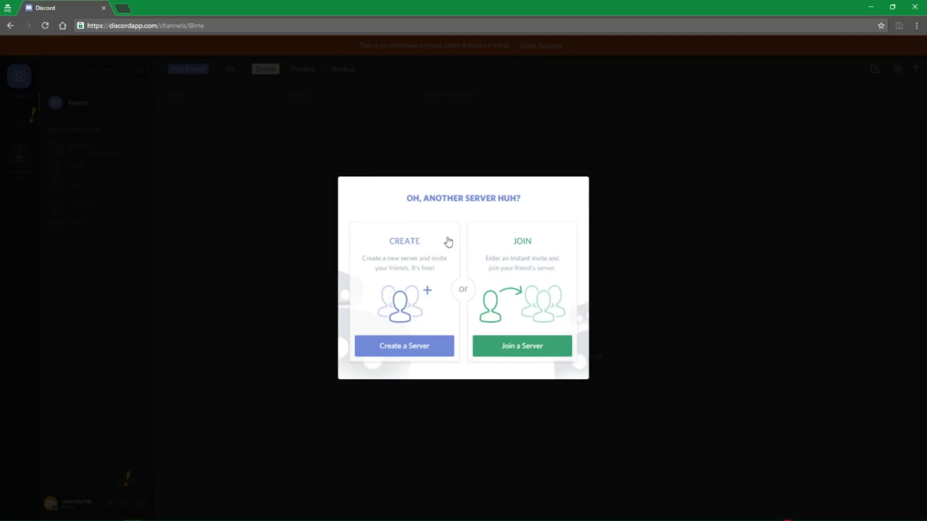
click(528, 358)
key(ctrl+v)
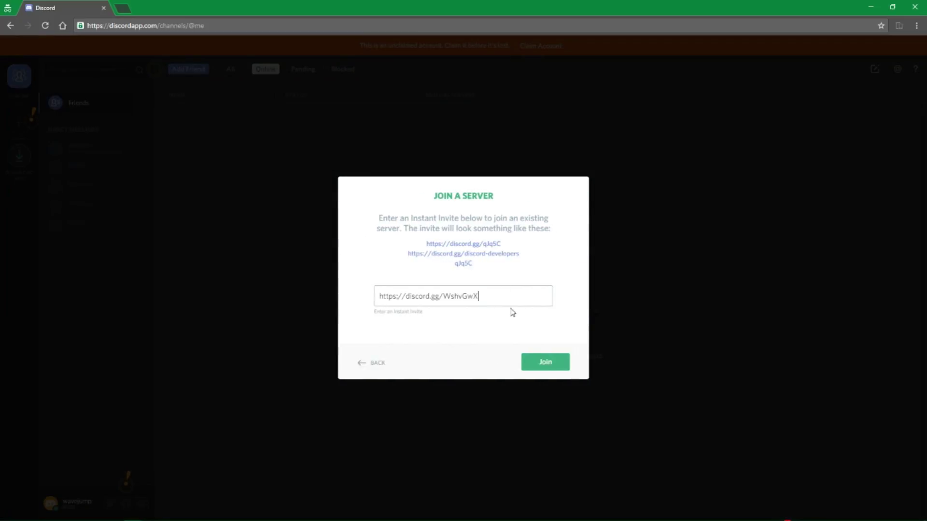
click(539, 367)
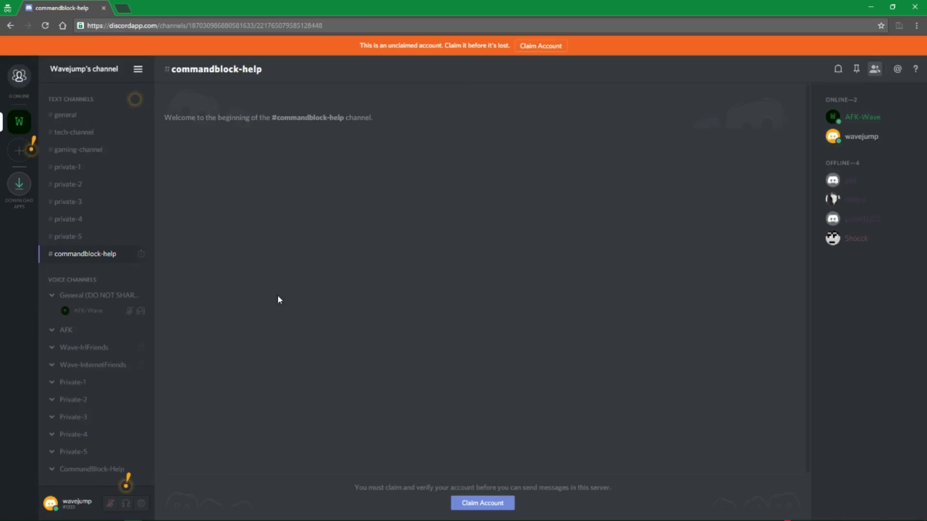
click(100, 300)
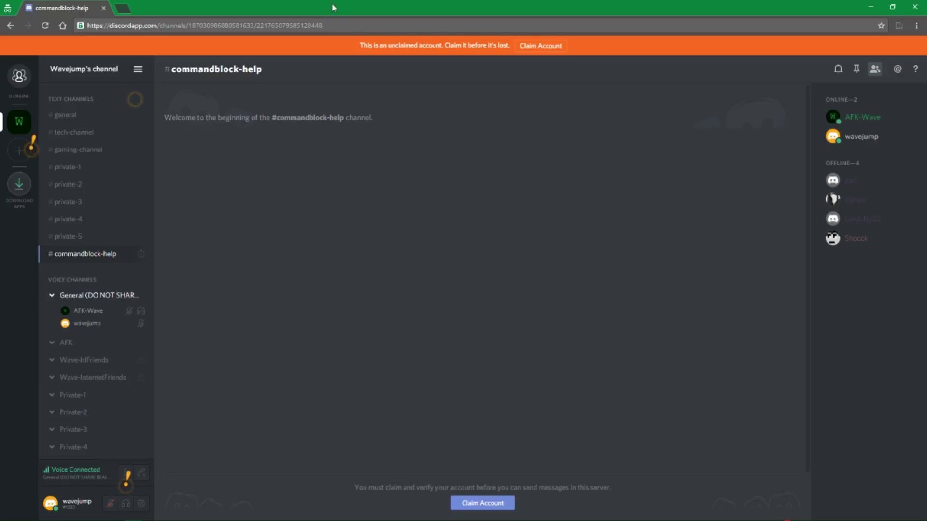
Step: Deafen the account in the Discord desktop app and close the browser window
drag(332, 7, 534, 71)
click(159, 371)
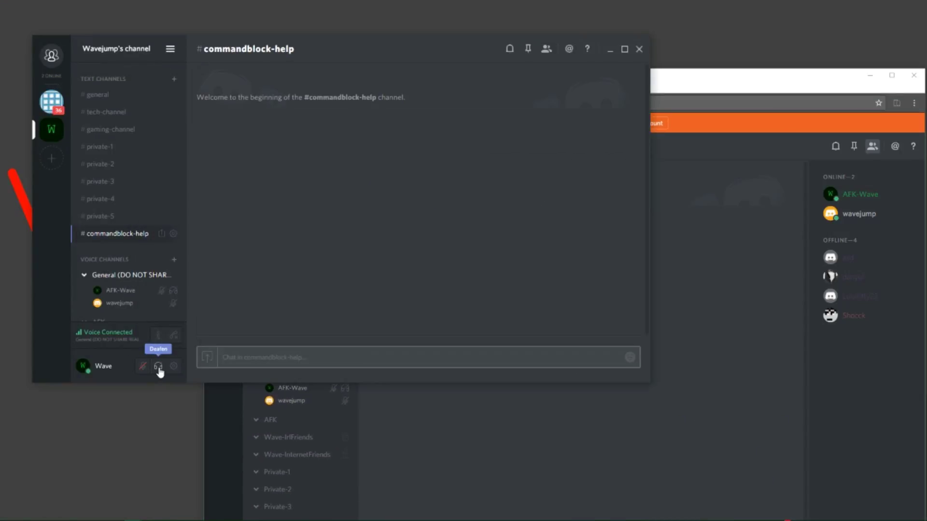
click(159, 367)
double_click(699, 93)
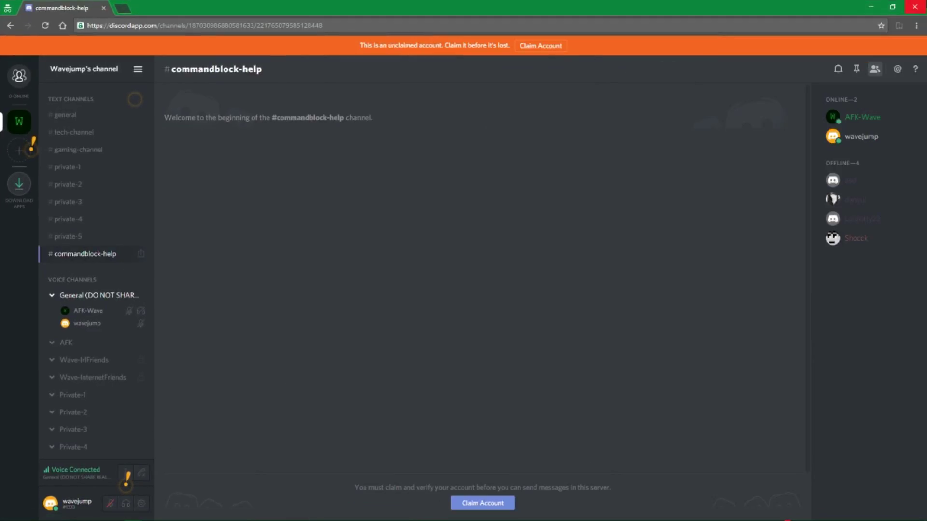
click(921, 5)
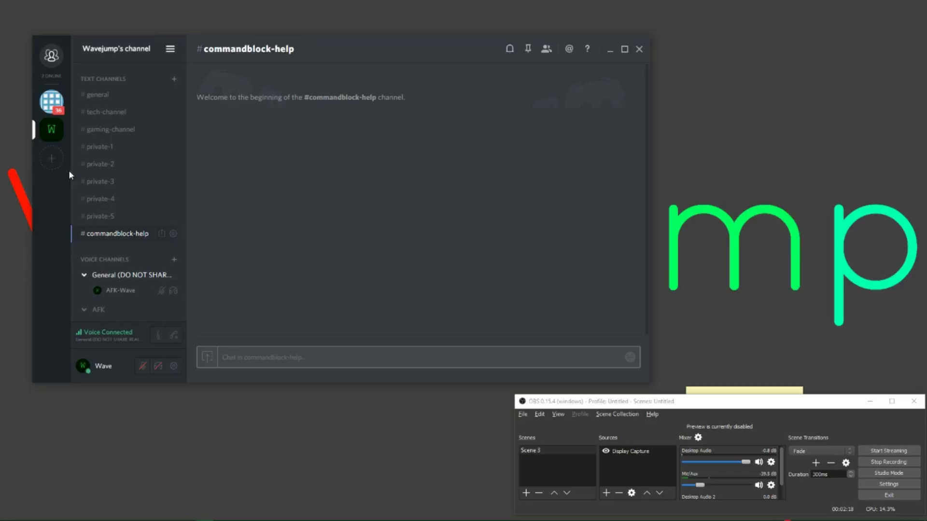
click(51, 158)
click(425, 280)
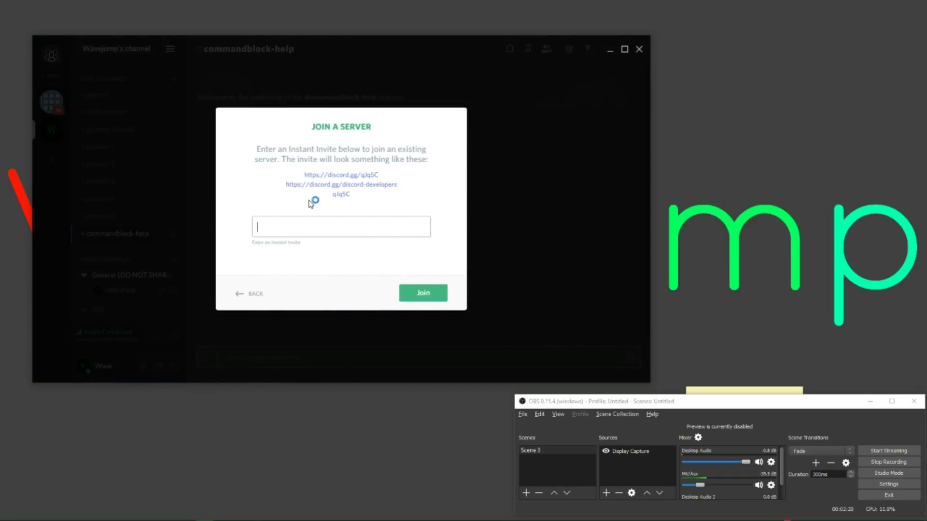
text(https://discord.gg/WshvGwX)
key(Return)
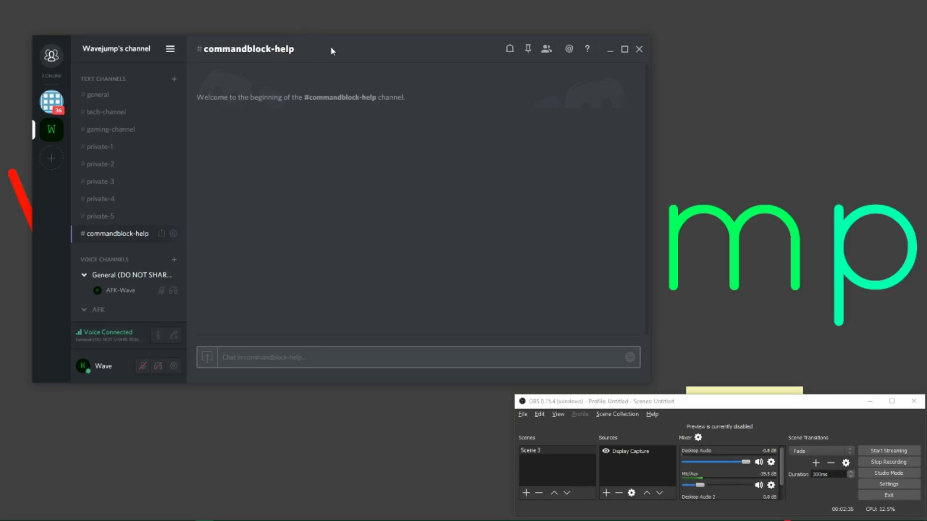
Step: Show the server's member list and ban the offline browser test account, deleting its message history for the previous 24 hours
drag(331, 48, 299, 10)
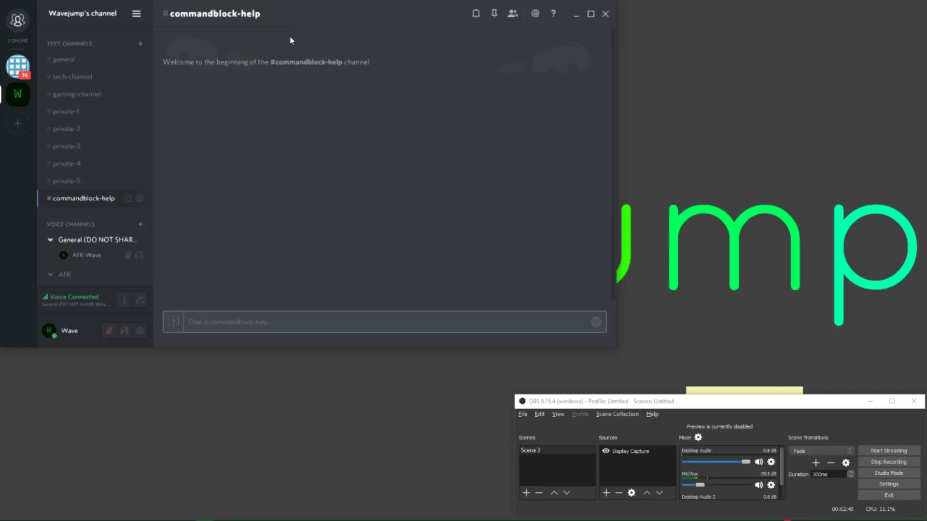
scroll(110, 89, down, 3)
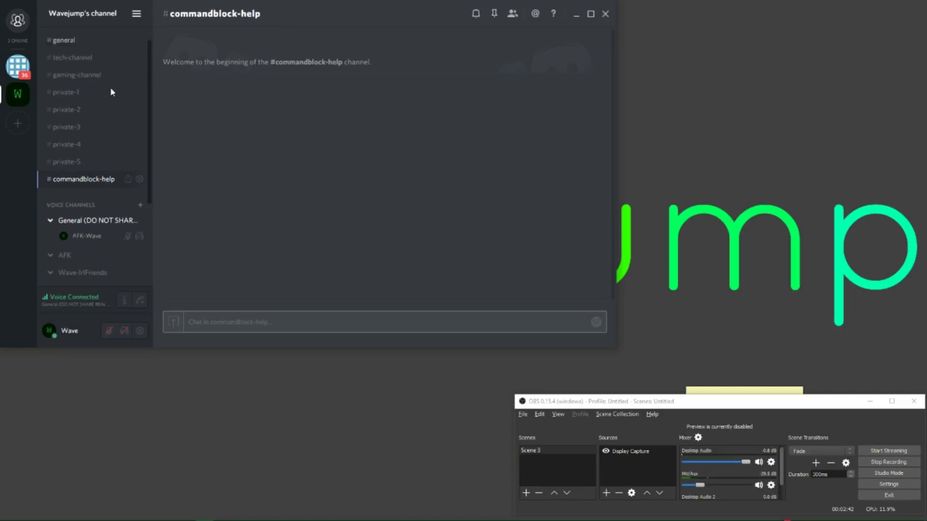
scroll(97, 145, up, 3)
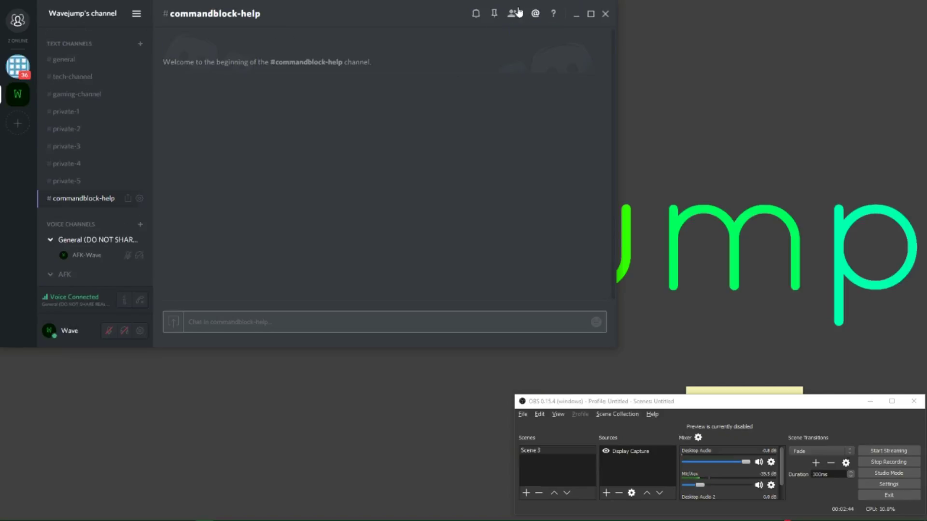
click(514, 15)
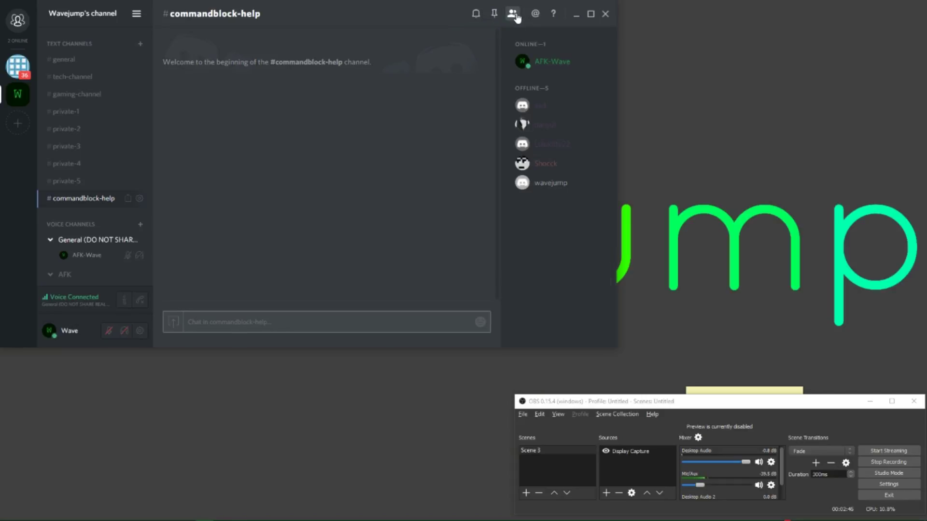
right_click(550, 182)
mouse_move(544, 193)
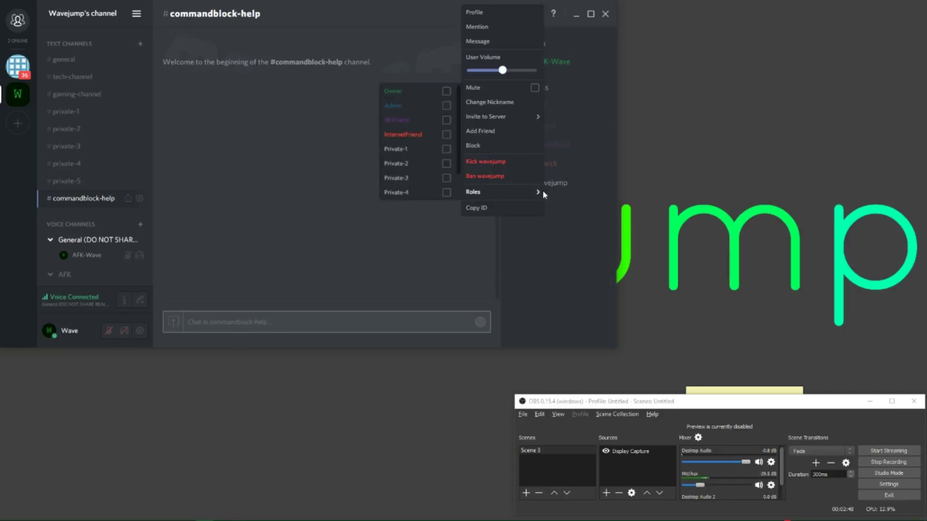
click(483, 177)
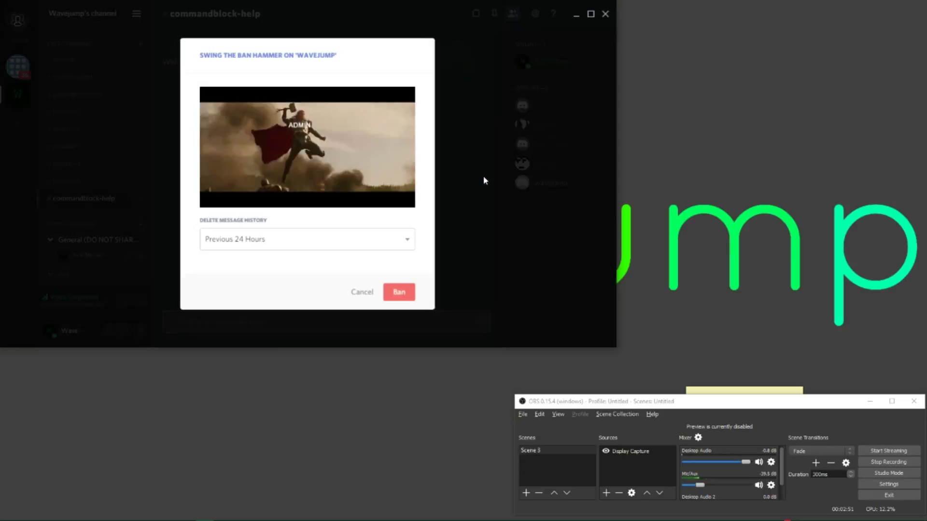
click(307, 247)
click(357, 272)
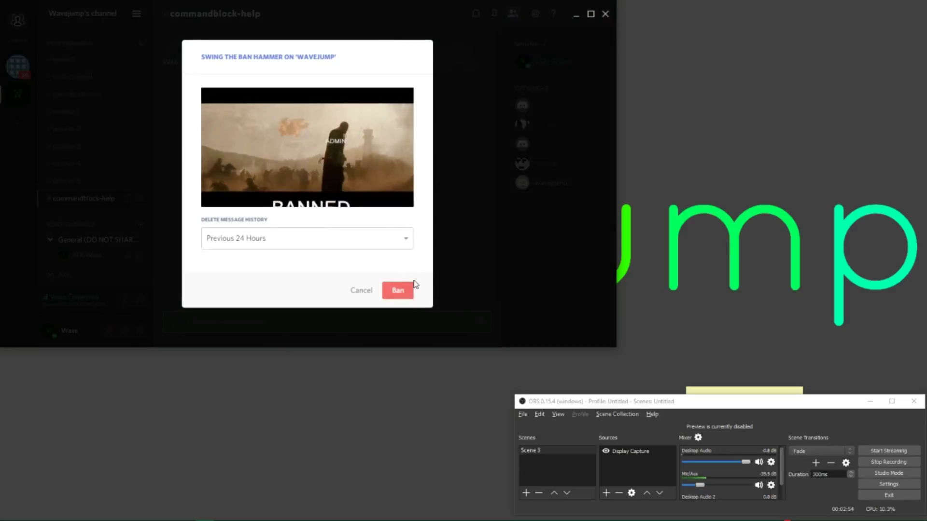
click(410, 290)
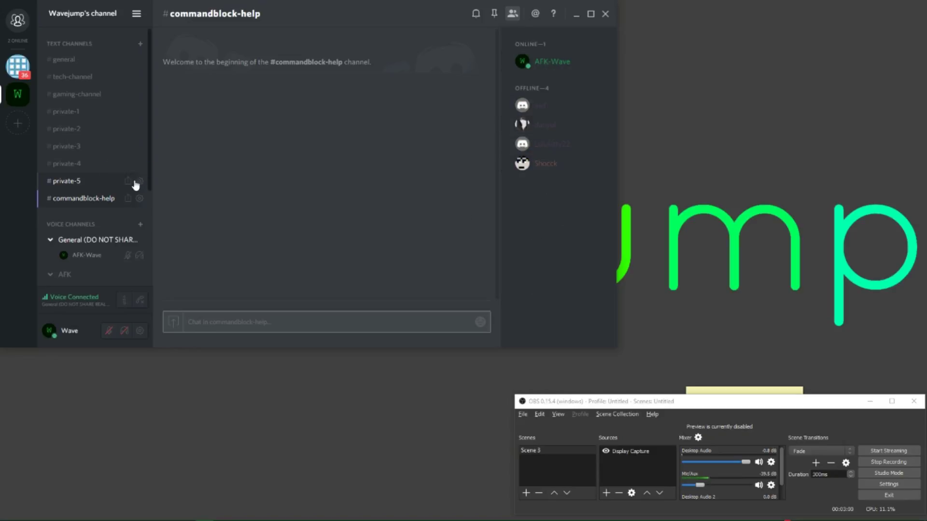
Step: Open the server's general text channel and draft the message "Youtube Username: une pgrnegpregoinreg" without sending it
scroll(101, 140, down, 4)
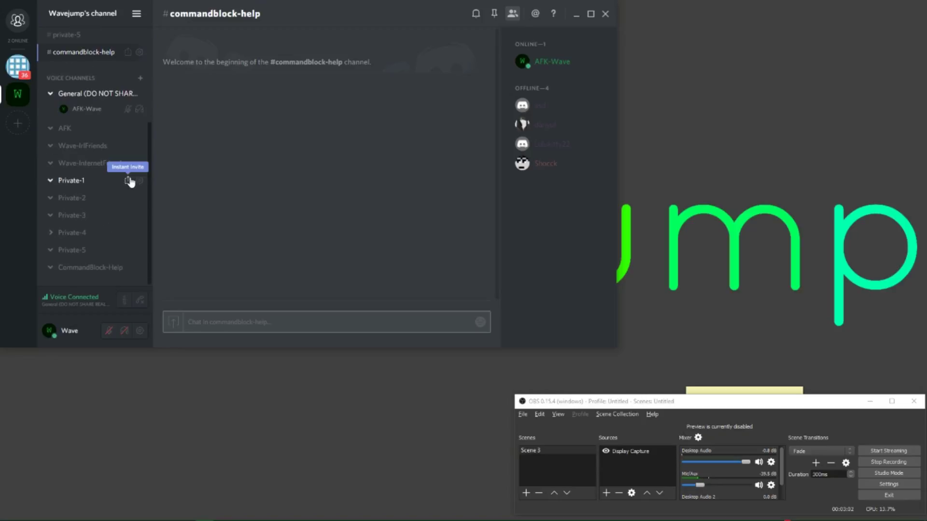
right_click(78, 60)
click(259, 58)
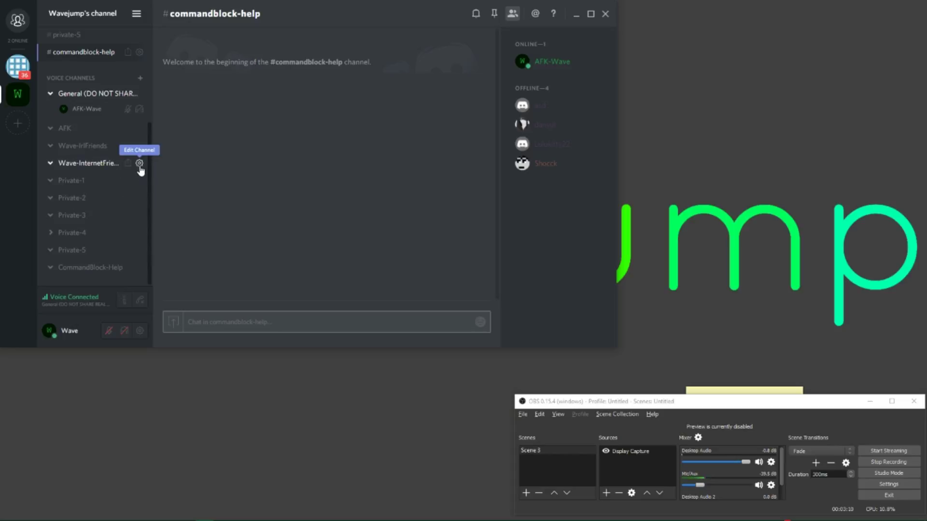
scroll(140, 169, up, 4)
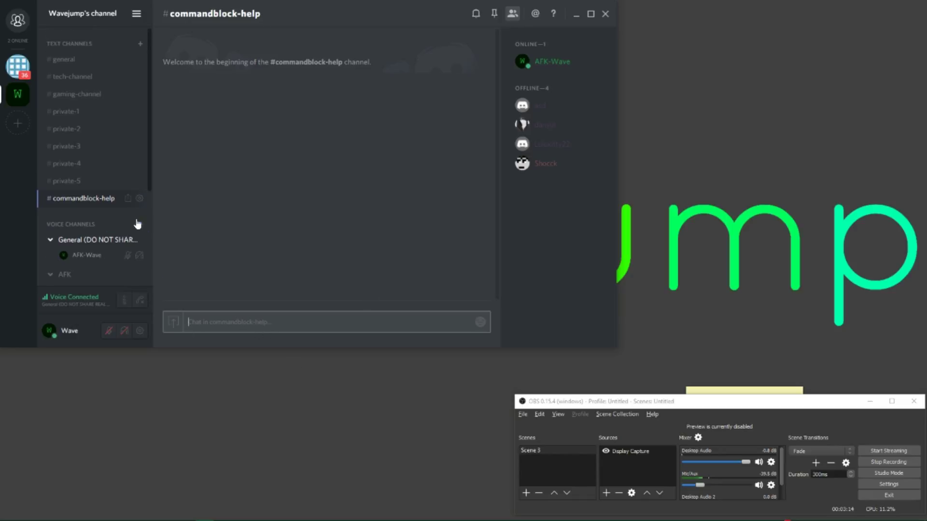
click(83, 60)
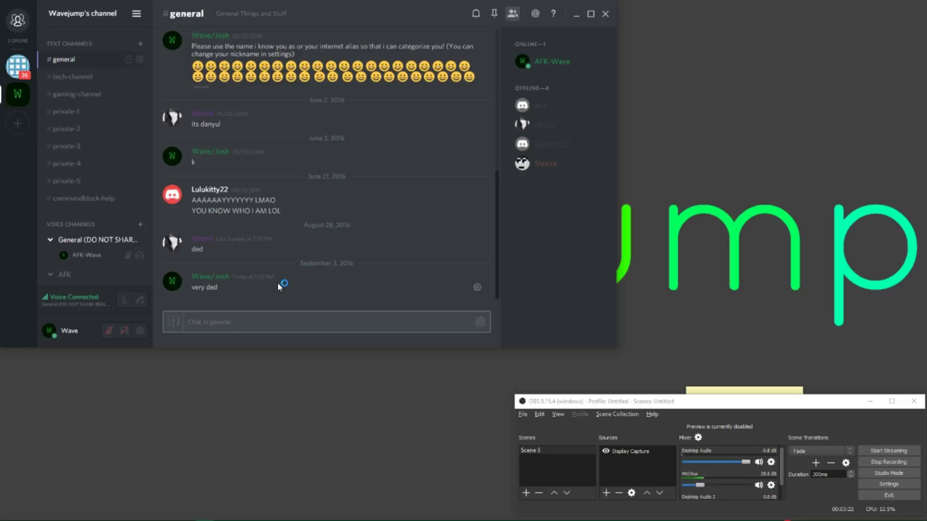
text(Youtube Username: une pgrnegpregoinreg)
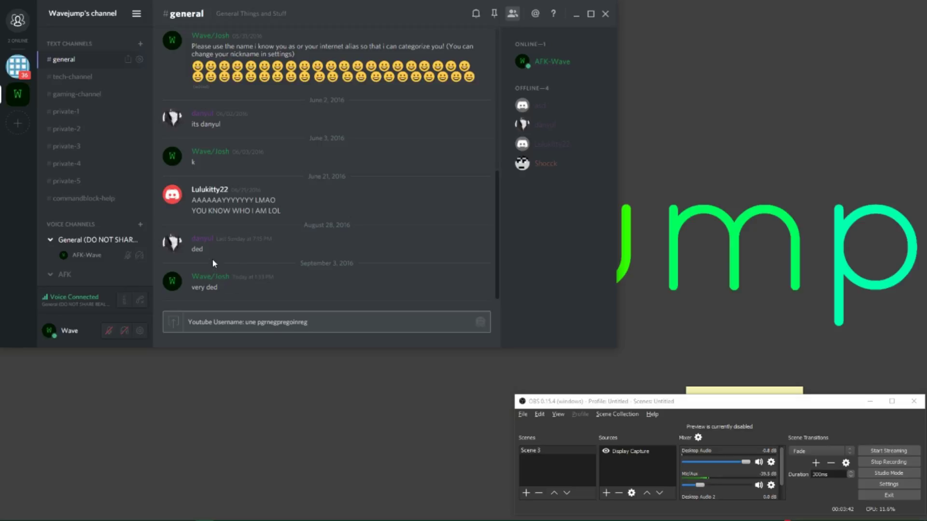
Step: Check the server roles assigned to the member who posted "ded" in the general channel, including the Private ones
right_click(201, 242)
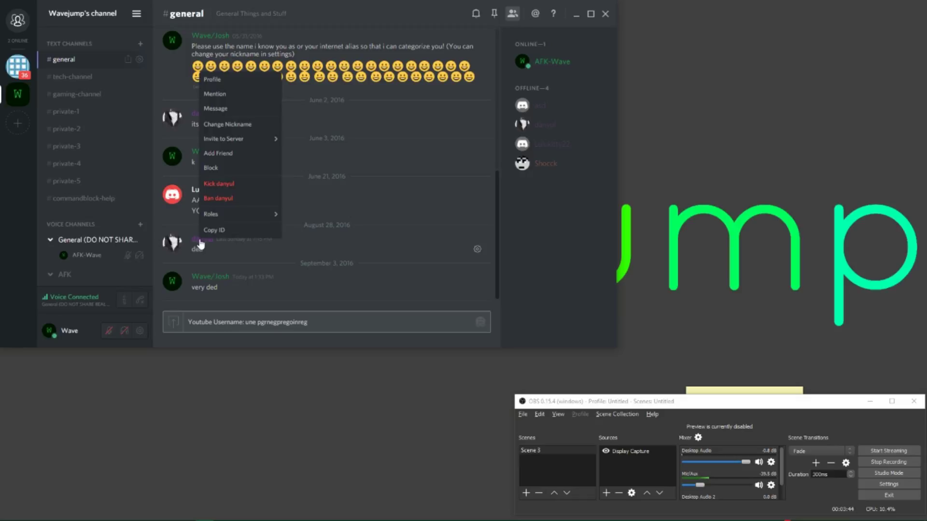
mouse_move(254, 215)
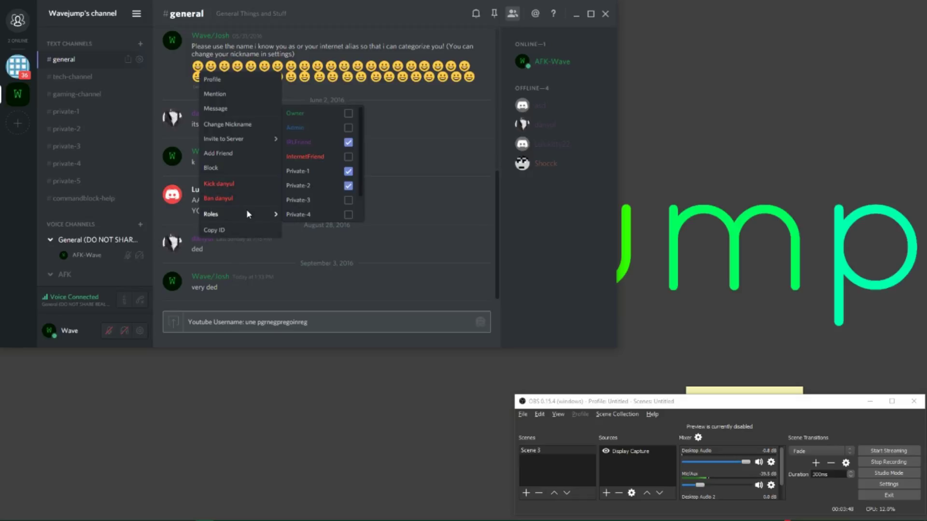
scroll(335, 169, down, 2)
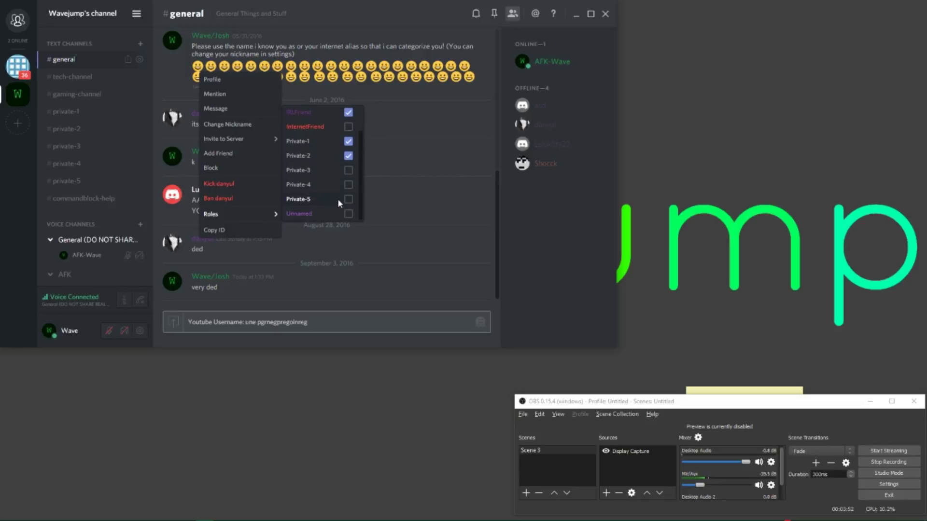
click(467, 259)
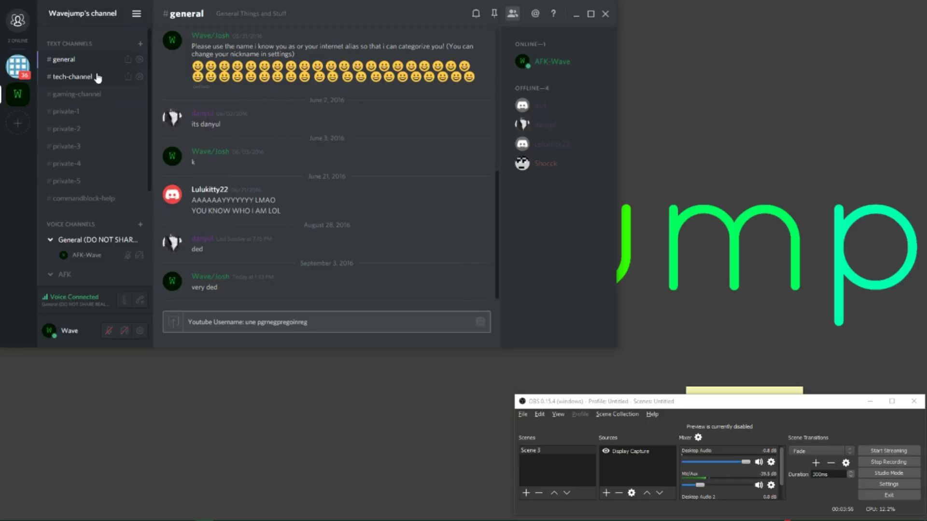
Step: Clear the unsent draft in the general channel and switch to the commandblock-help text channel
triple_click(228, 320)
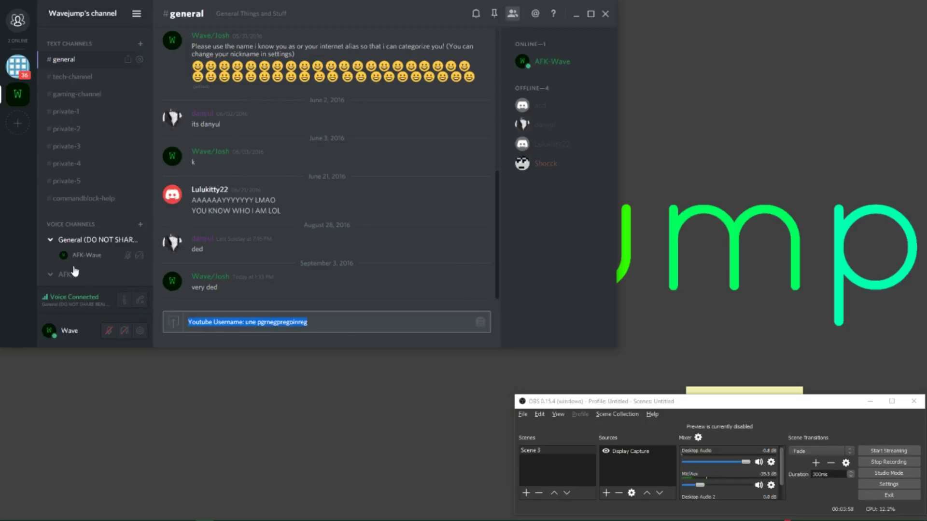
key(BackSpace)
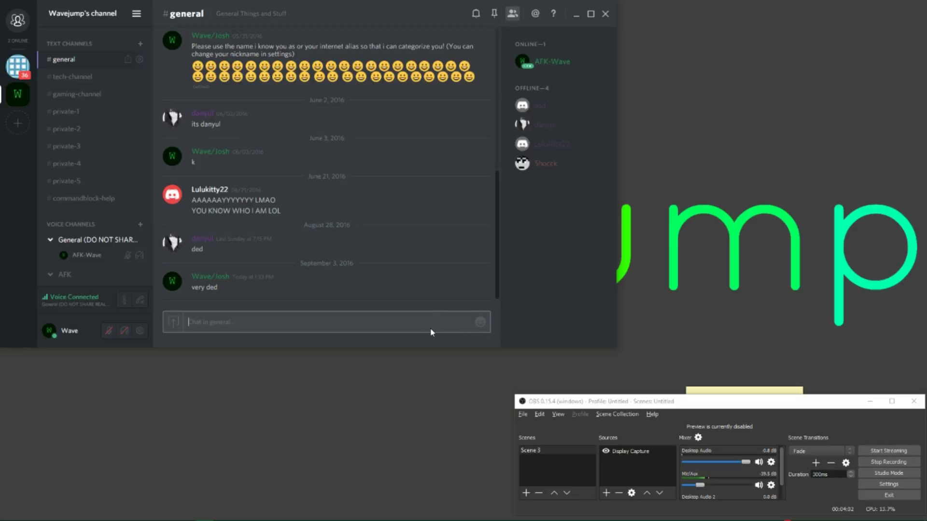
click(118, 200)
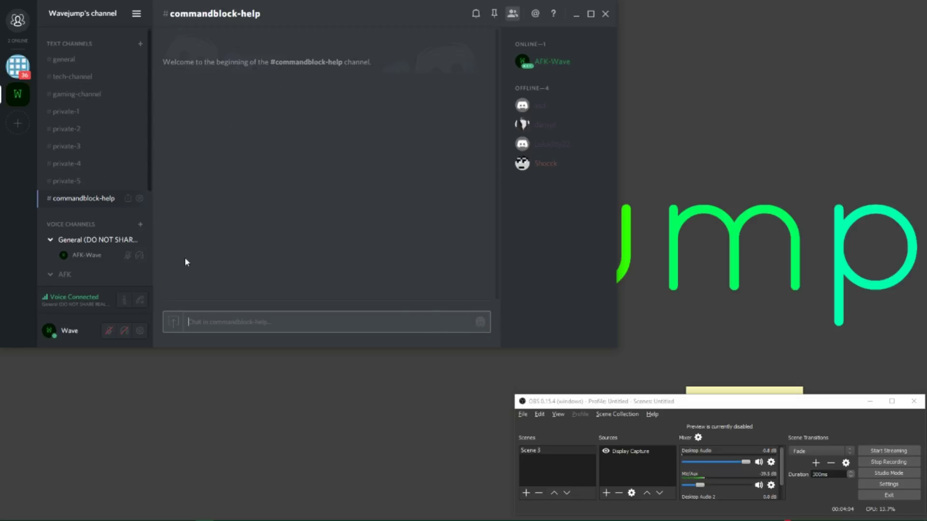
Step: Open the file chooser for an upload to commandblock-help and cancel it
scroll(93, 277, down, 3)
scroll(97, 277, up, 3)
click(294, 328)
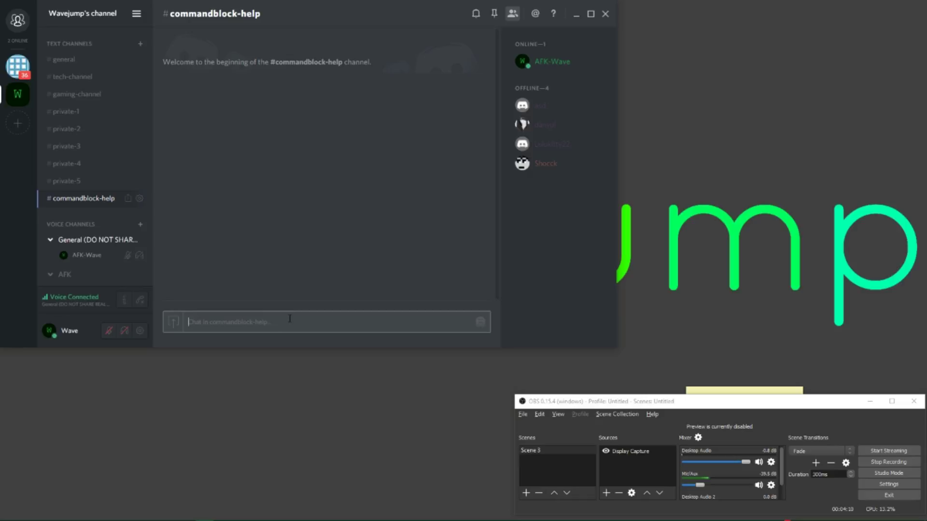
click(174, 322)
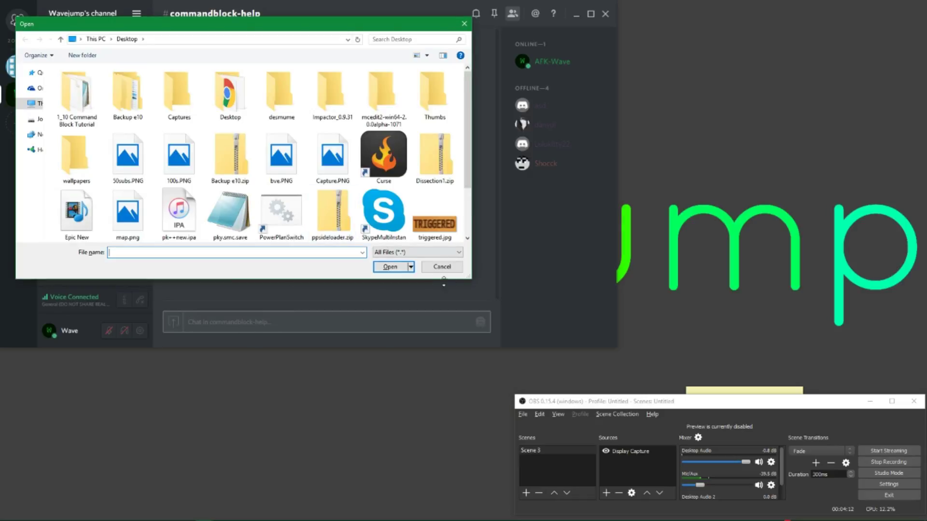
click(442, 267)
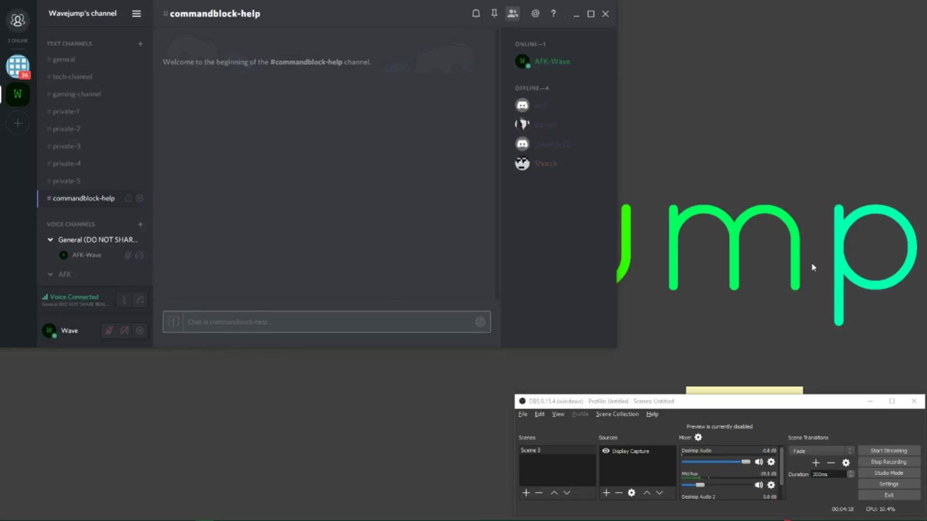
Step: Open a File Explorer window, go to %appdata%, and open the saves folder inside .minecraft
key(super+e)
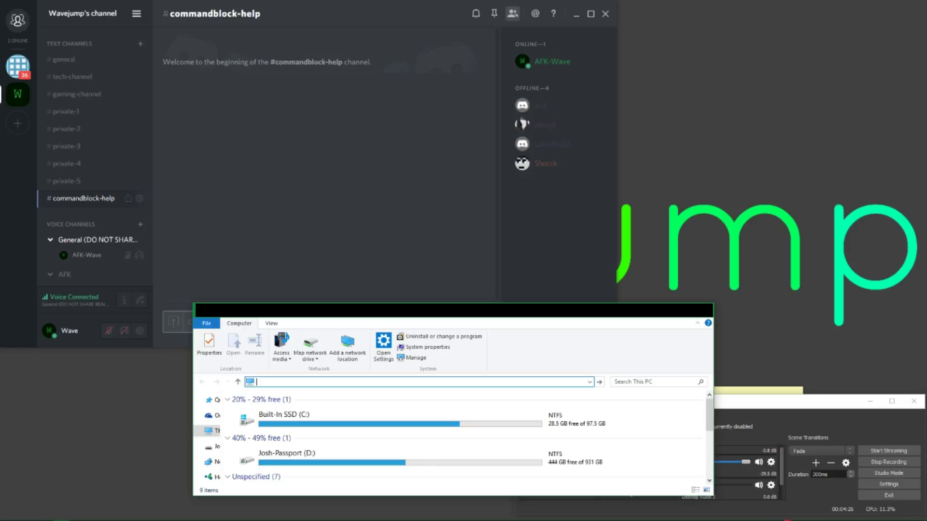
text(%appdata%)
key(Return)
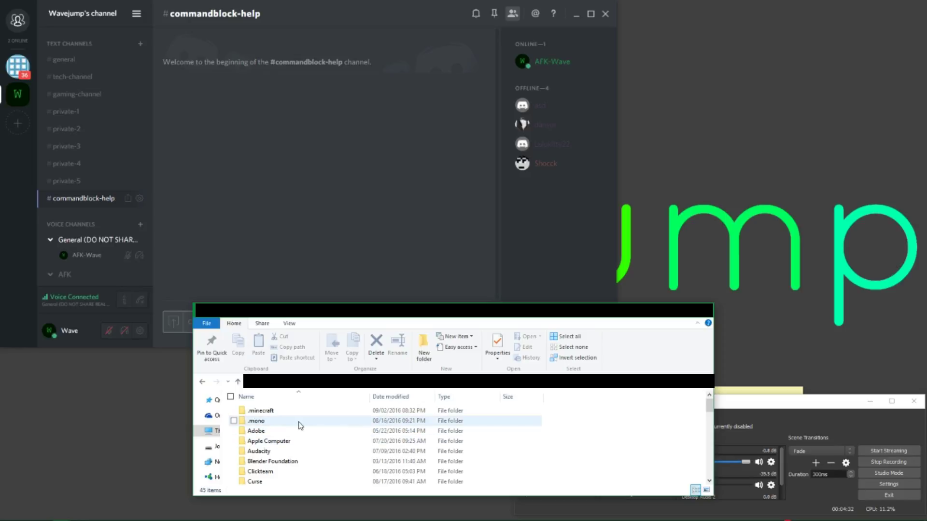
double_click(283, 410)
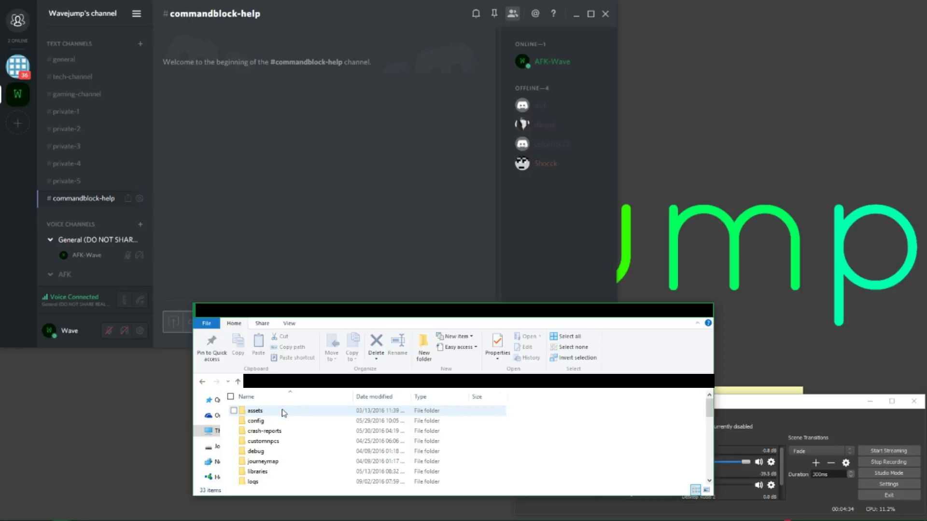
scroll(303, 449, down, 1)
scroll(303, 449, down, 2)
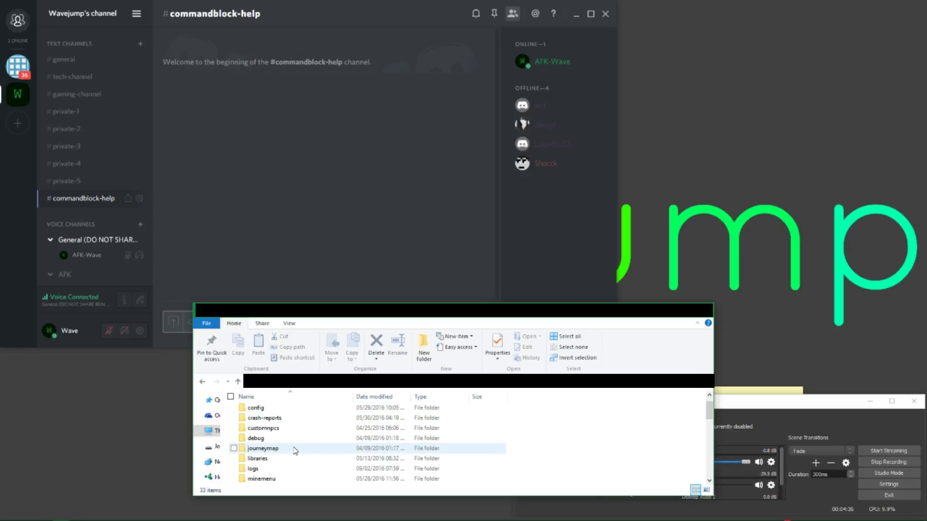
double_click(287, 440)
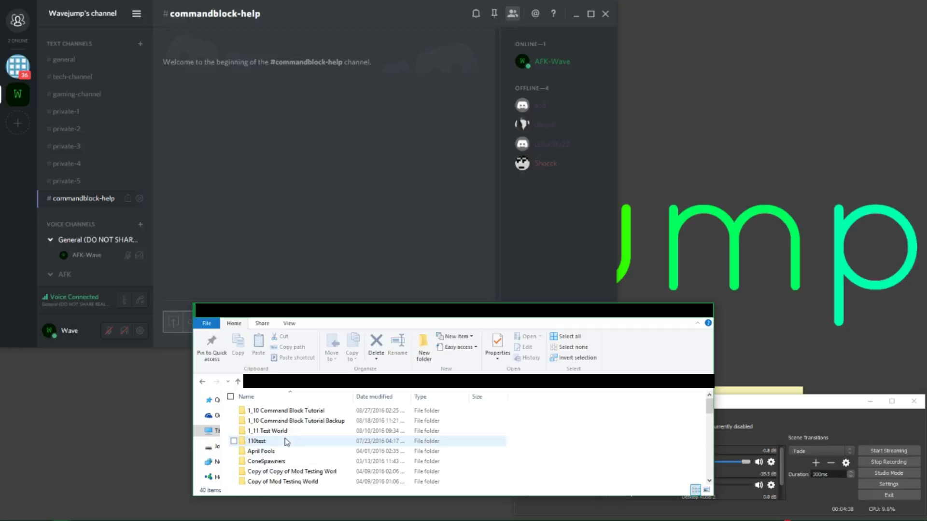
Step: Compress the 1_10 Command Block Tutorial world folder into a zip file
scroll(290, 449, down, 3)
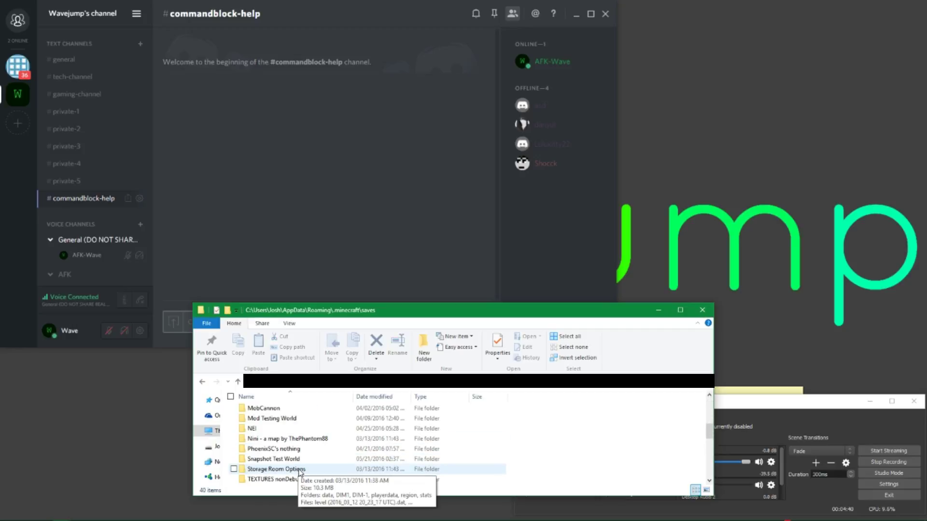
scroll(299, 468, up, 3)
scroll(302, 472, up, 1)
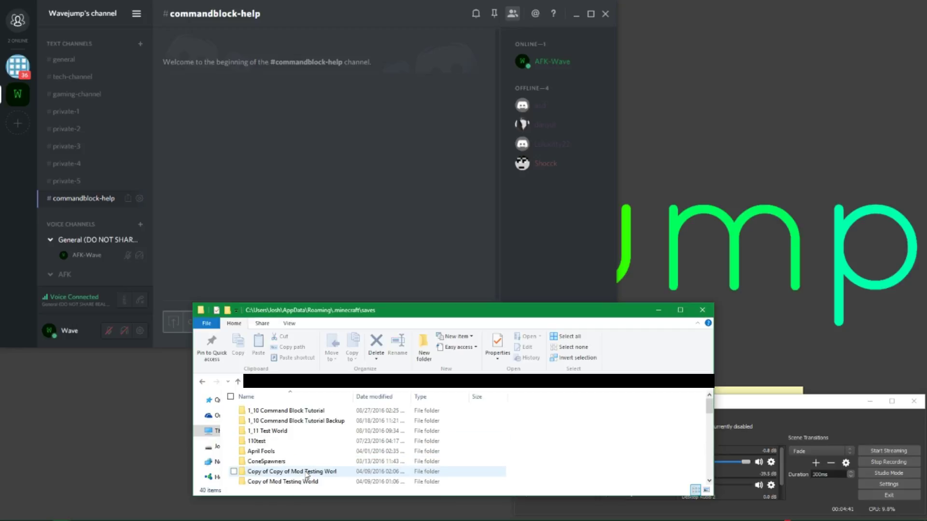
click(309, 411)
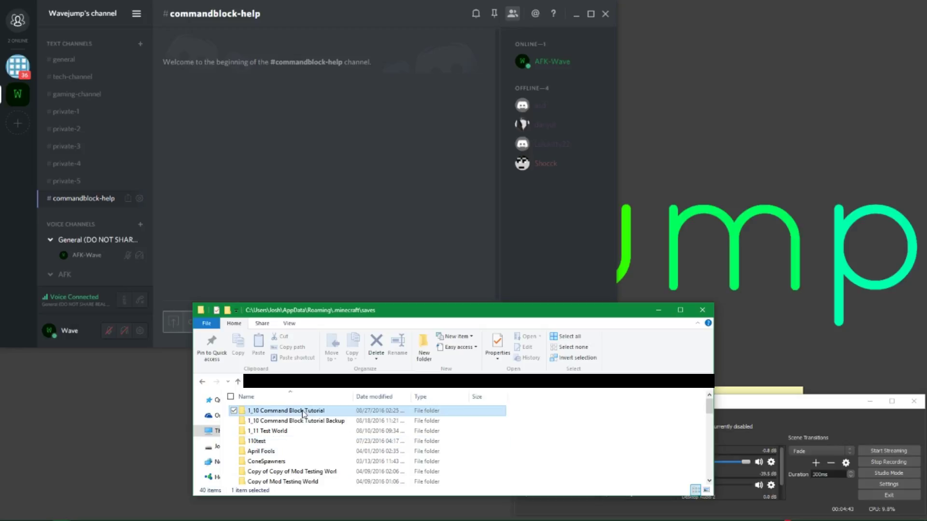
right_click(340, 411)
mouse_move(221, 336)
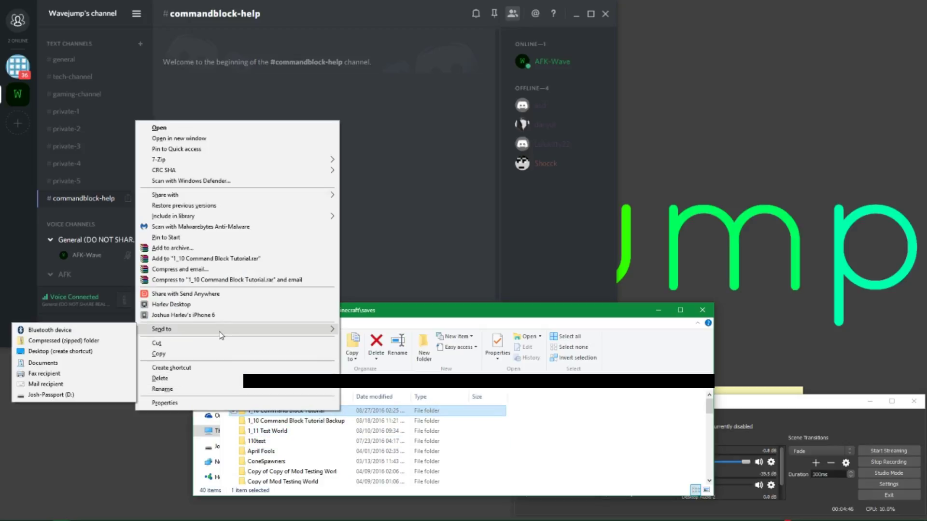
click(127, 344)
Step: Locate the new 1_10 Command Block Tutorial.zip in the saves folder and select it
scroll(314, 434, down, 11)
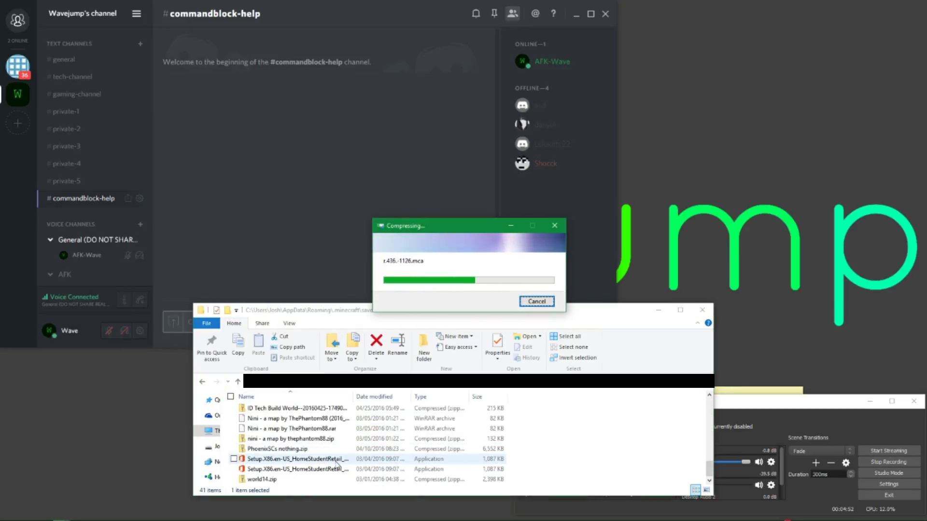
scroll(338, 458, up, 11)
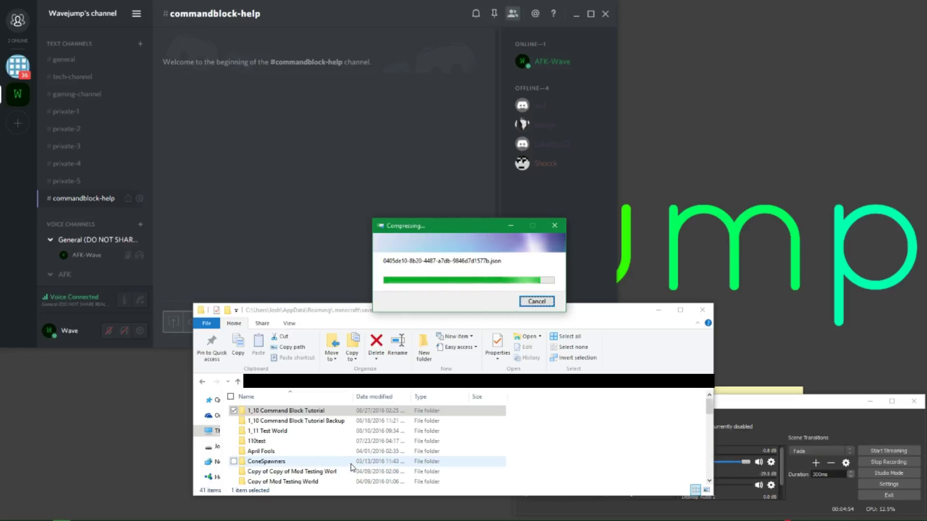
scroll(338, 459, down, 10)
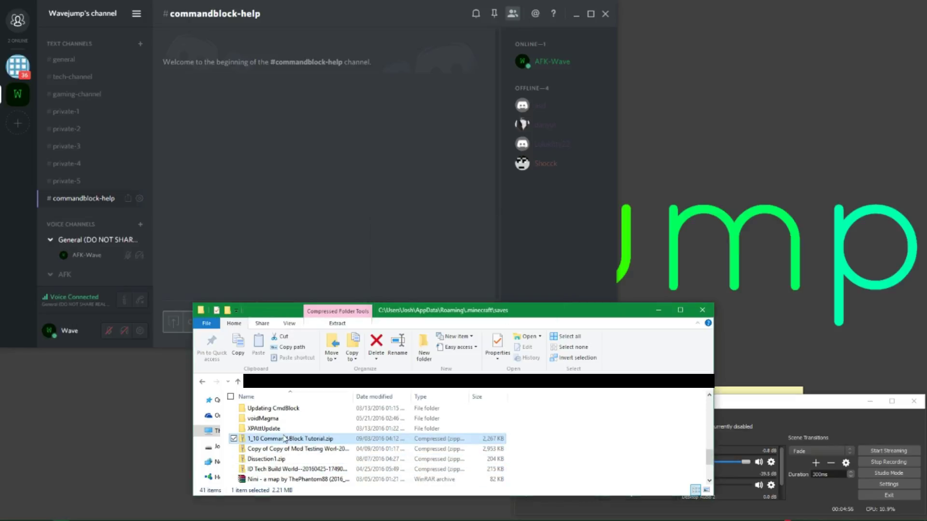
right_click(289, 443)
click(283, 448)
click(309, 440)
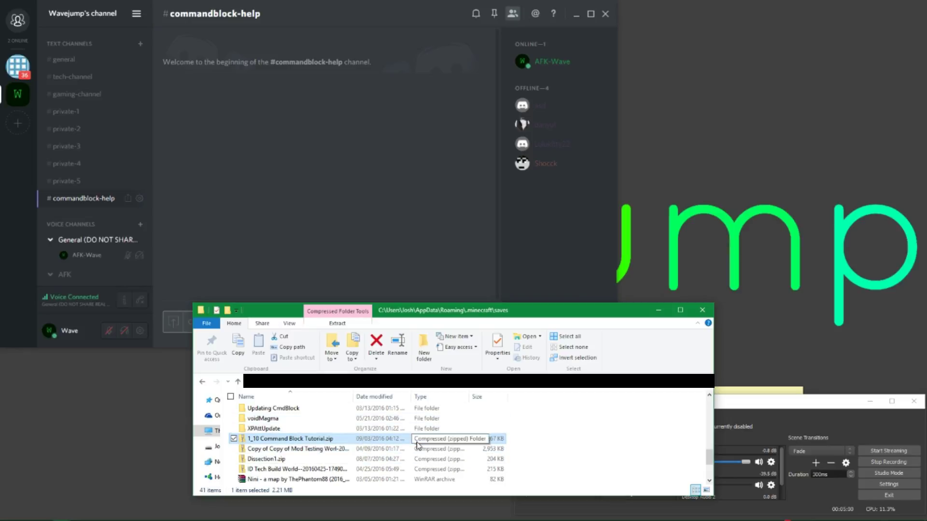
Step: Return to Discord, start a file upload in commandblock-help, and point the file chooser to %appdata%
click(285, 264)
click(173, 322)
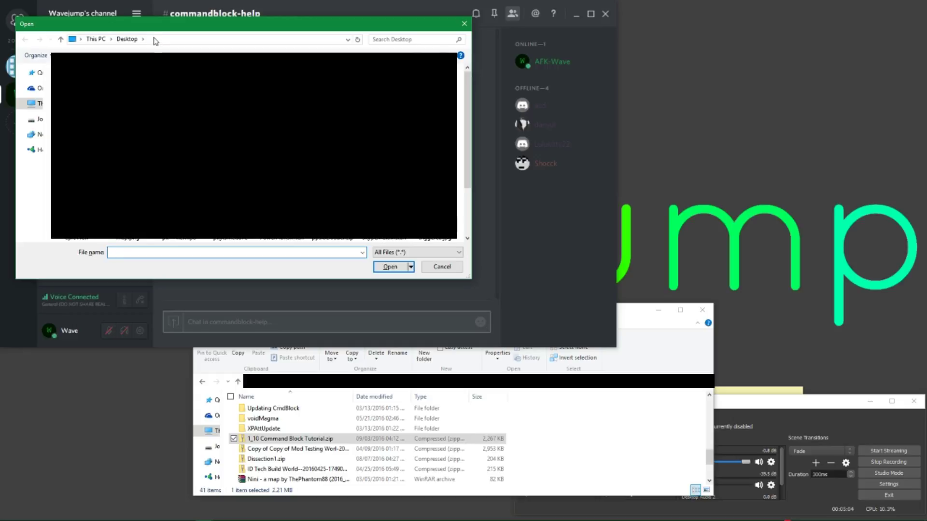
click(157, 40)
text(%apda)
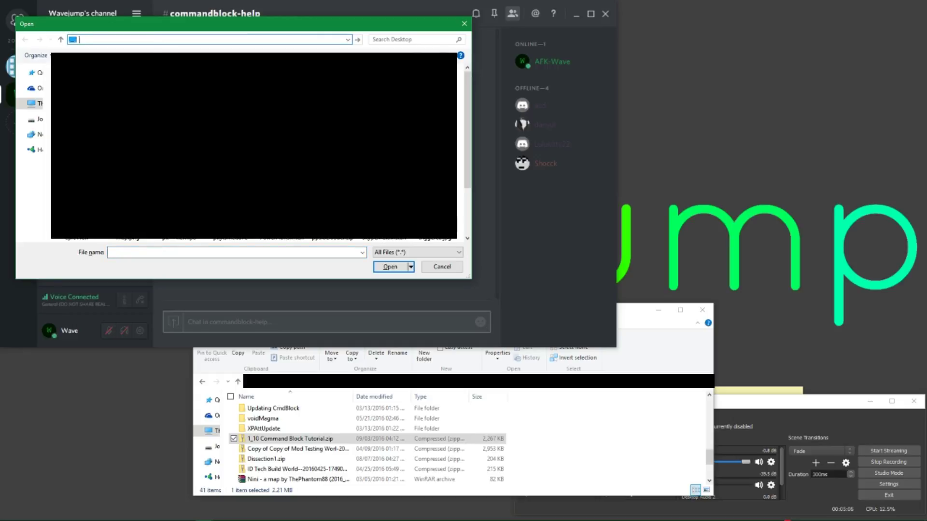
key(BackSpace)
text(pd)
key(BackSpace)
key(BackSpace)
key(BackSpace)
key(BackSpace)
text(pdata%)
key(Return)
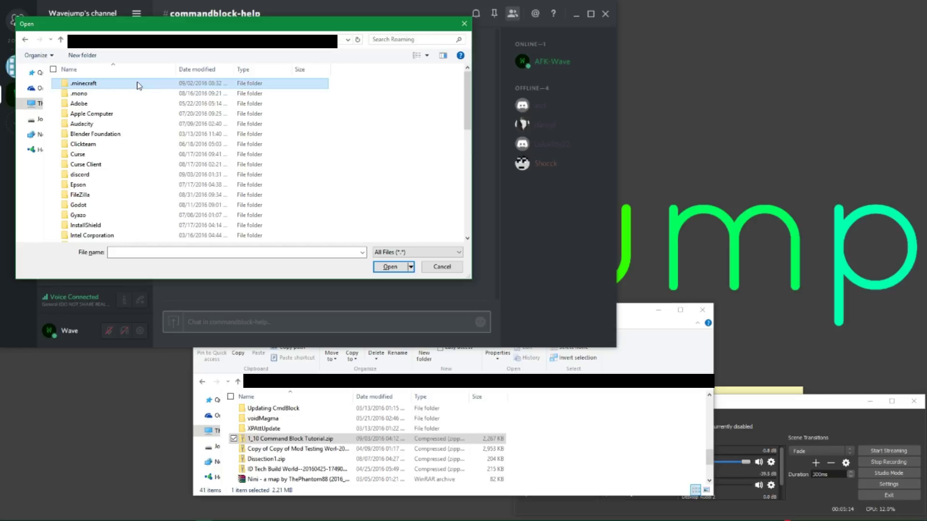
Step: Choose 1_10 Command Block Tutorial.zip from the .minecraft saves folder as the file for the upload
double_click(138, 86)
scroll(150, 159, down, 1)
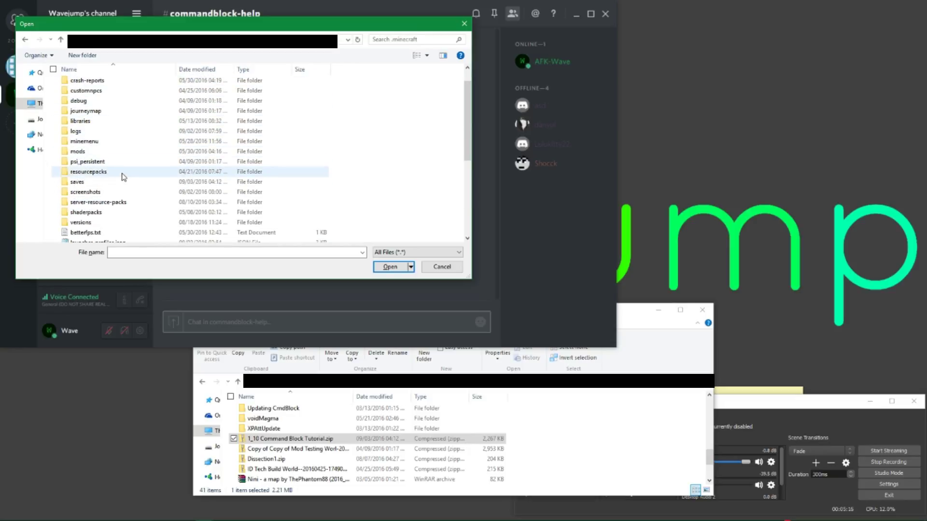
double_click(124, 182)
scroll(131, 186, down, 5)
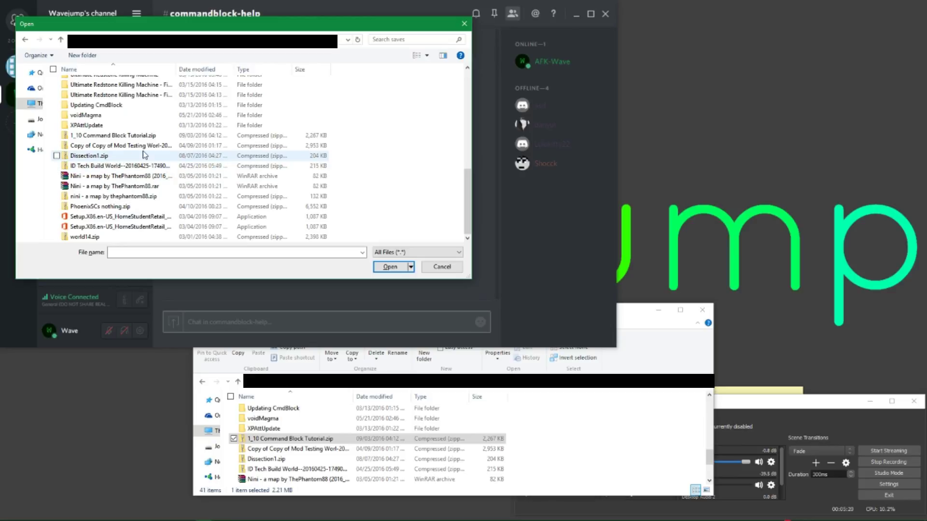
click(124, 136)
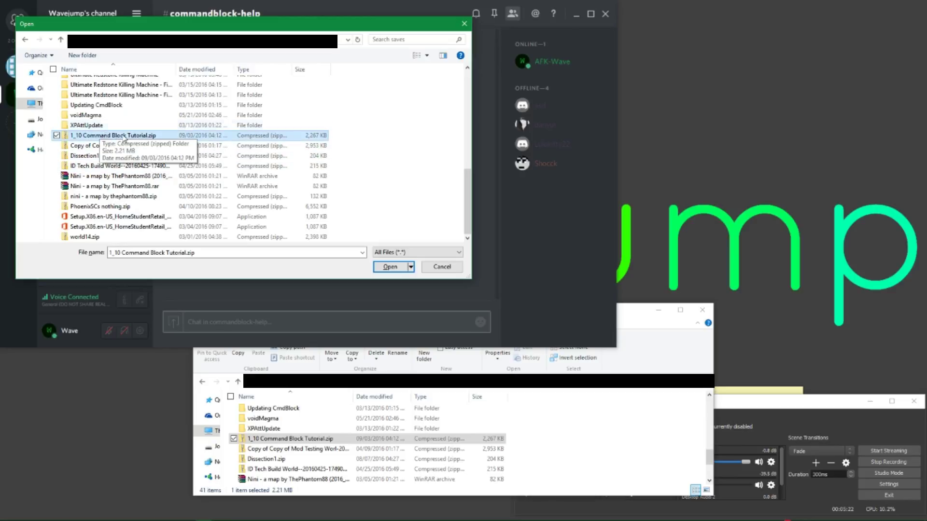
click(390, 267)
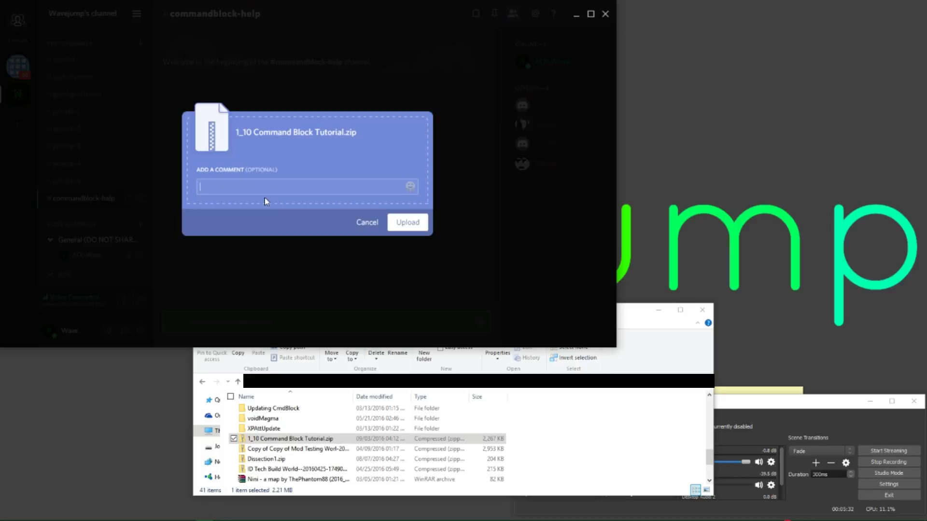
Step: Add the comment "Youtube Username, What you need help on (be very specific), Any other information?" to the zip file and upload it
text(Youtube Us)
text(ername, What you need help on (be very specific))
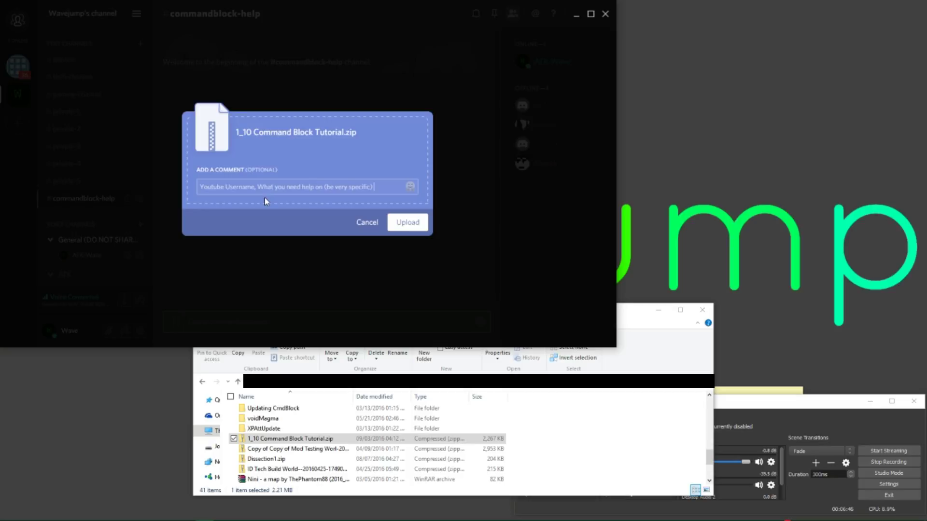
text(?)
key(BackSpace)
key(BackSpace)
text(, Anyo)
key(BackSpace)
text(other information?)
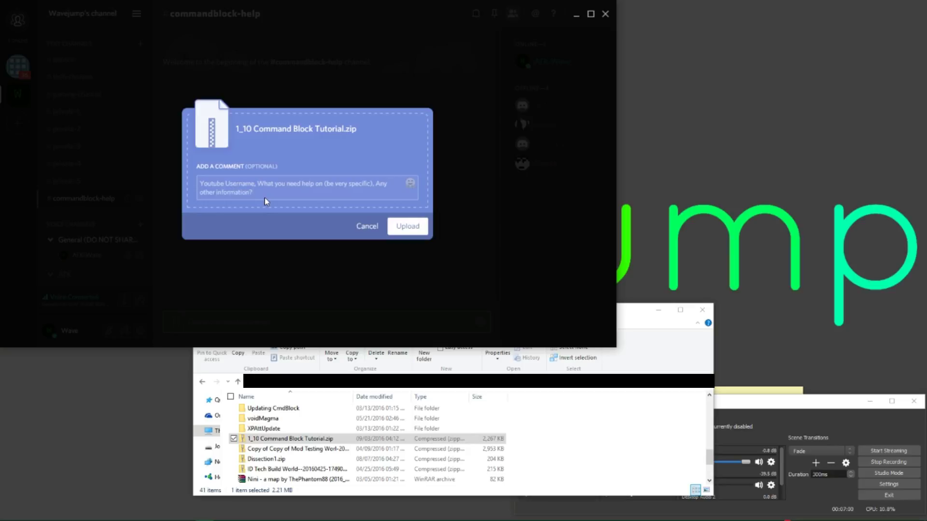
click(408, 225)
Step: Look through the Keyboard Combos overview and close it
scroll(268, 121, down, 3)
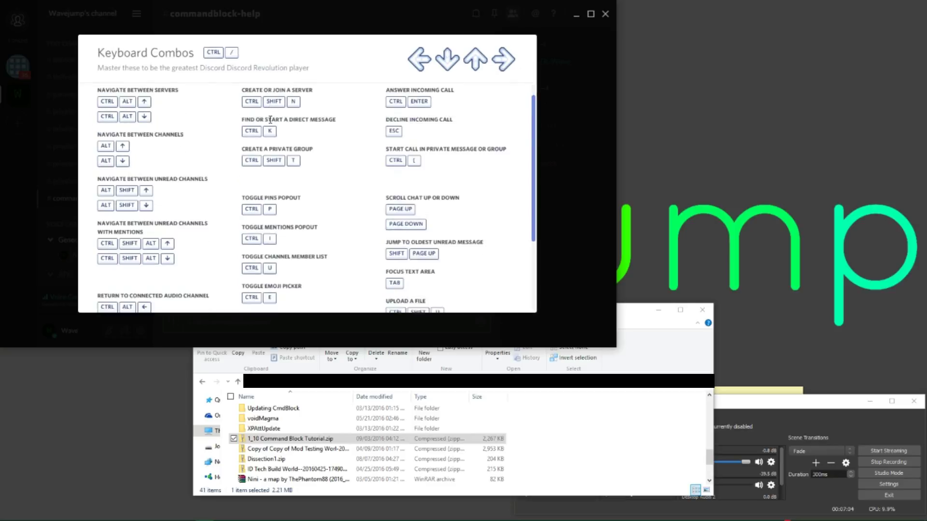
scroll(314, 152, up, 3)
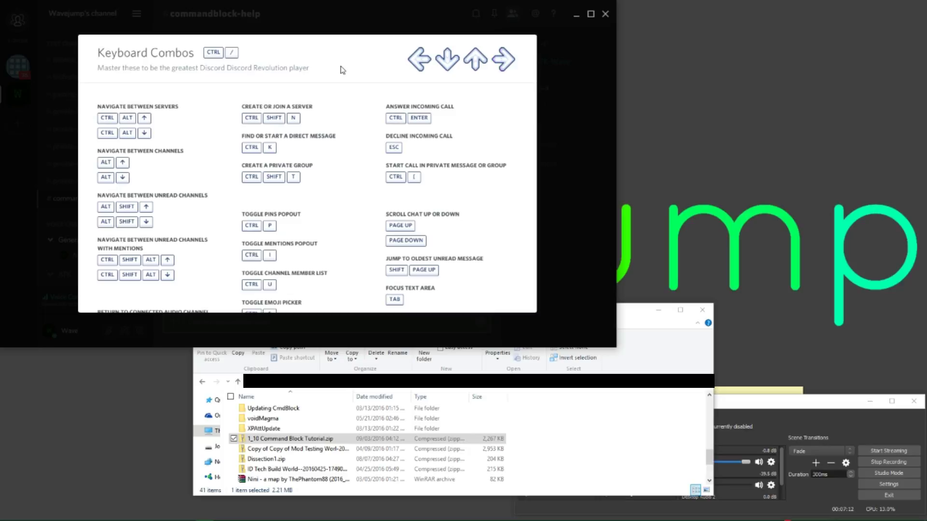
key(Escape)
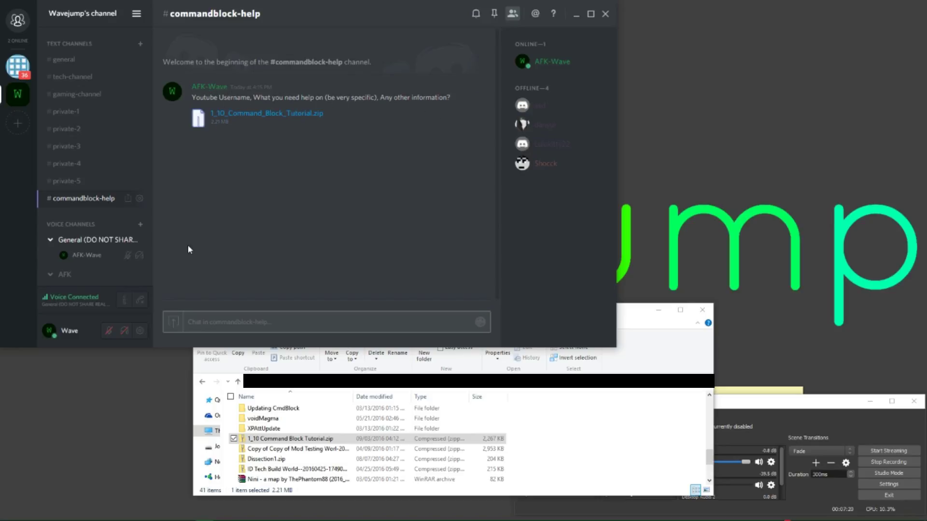
Step: Open the nickname setting for the author of the uploaded message and save it without changes
right_click(200, 87)
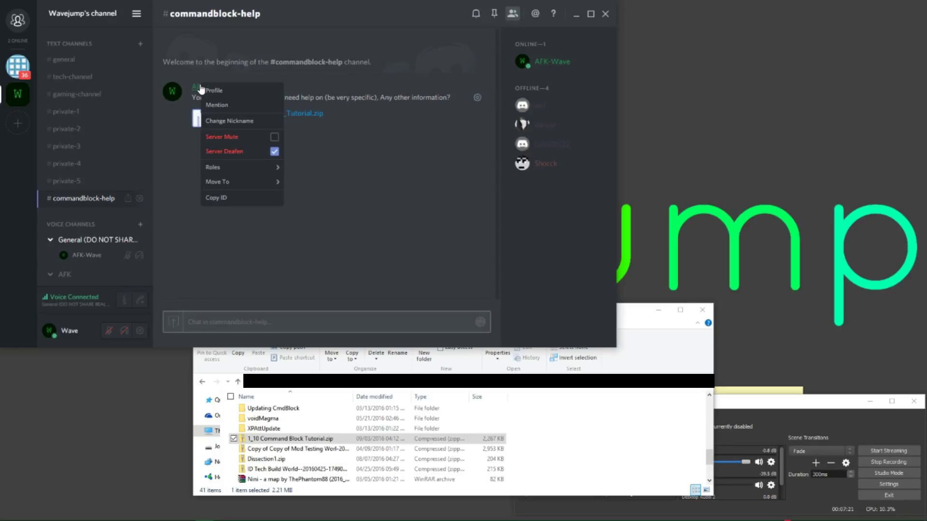
click(232, 121)
click(256, 159)
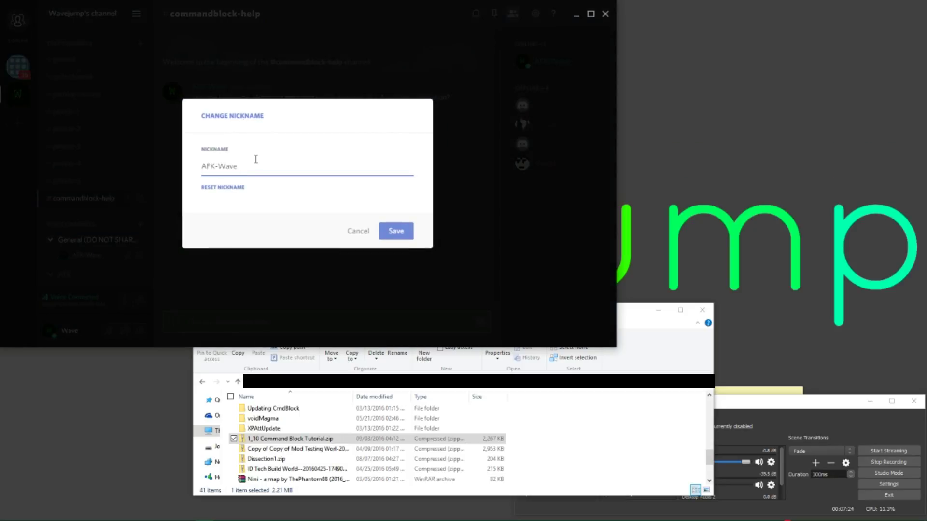
key(Return)
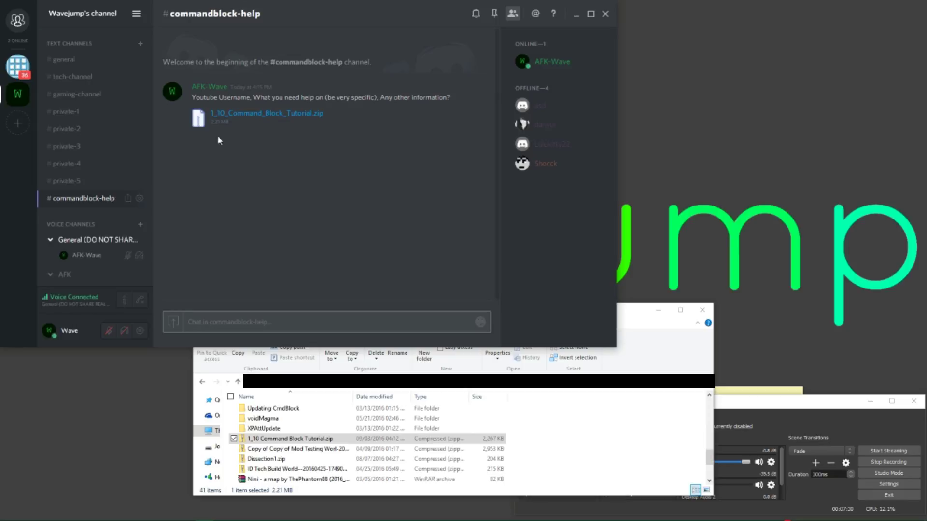
right_click(206, 87)
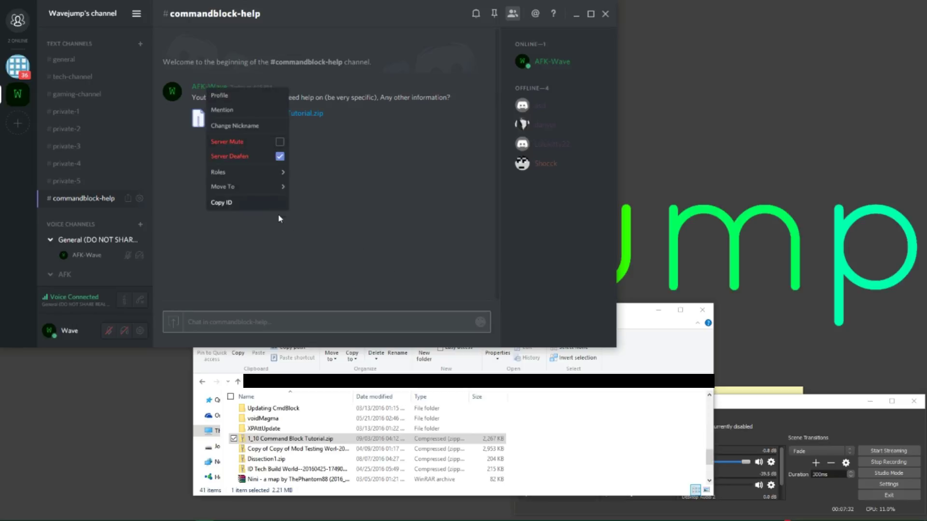
click(389, 197)
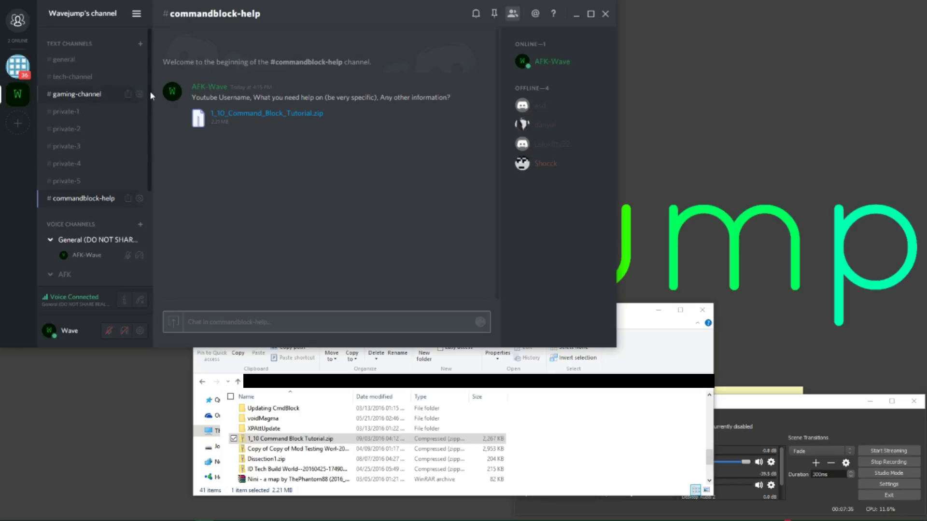
right_click(541, 112)
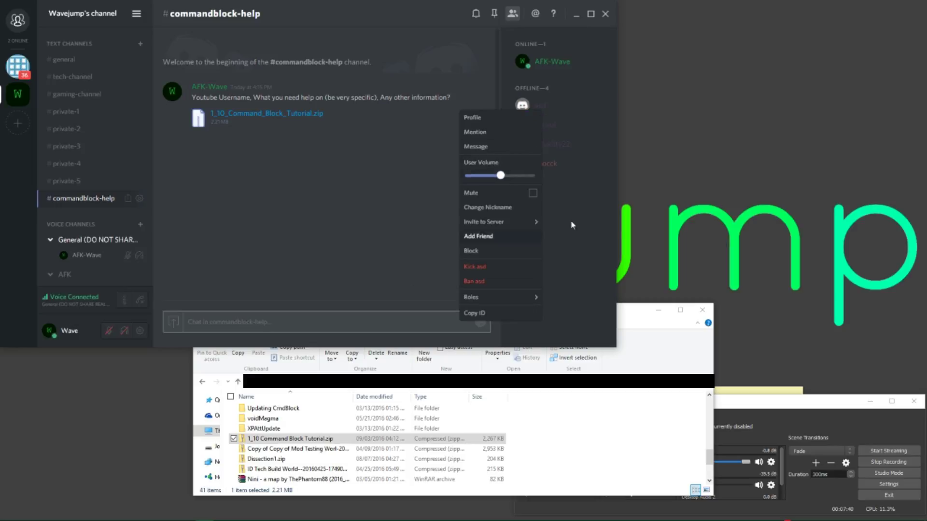
click(321, 191)
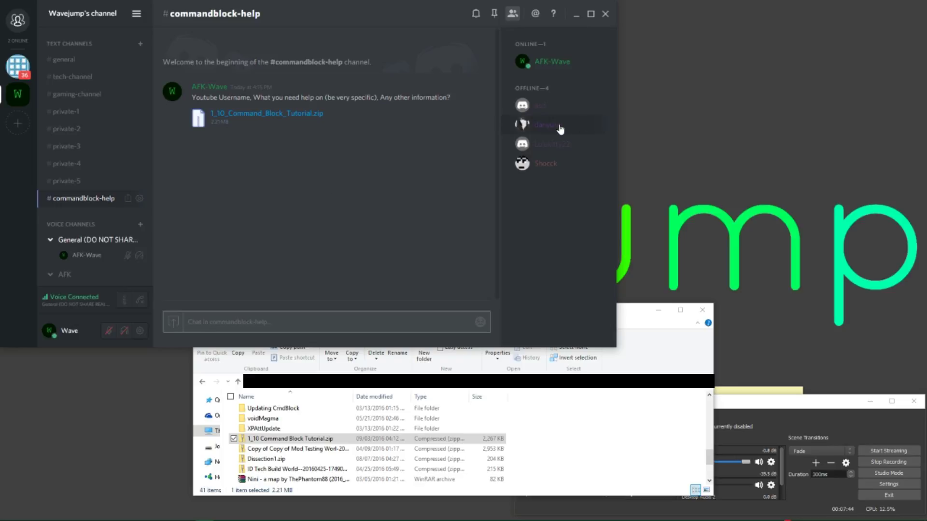
right_click(223, 90)
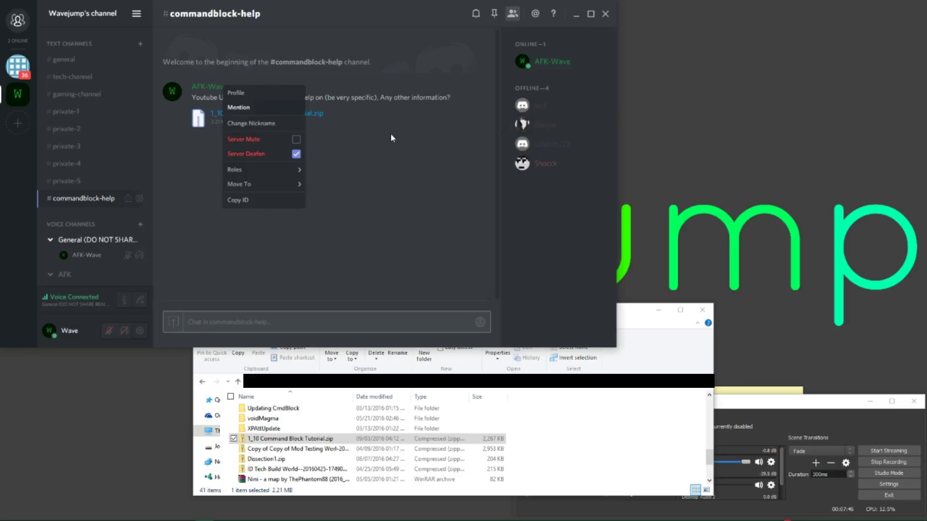
click(463, 153)
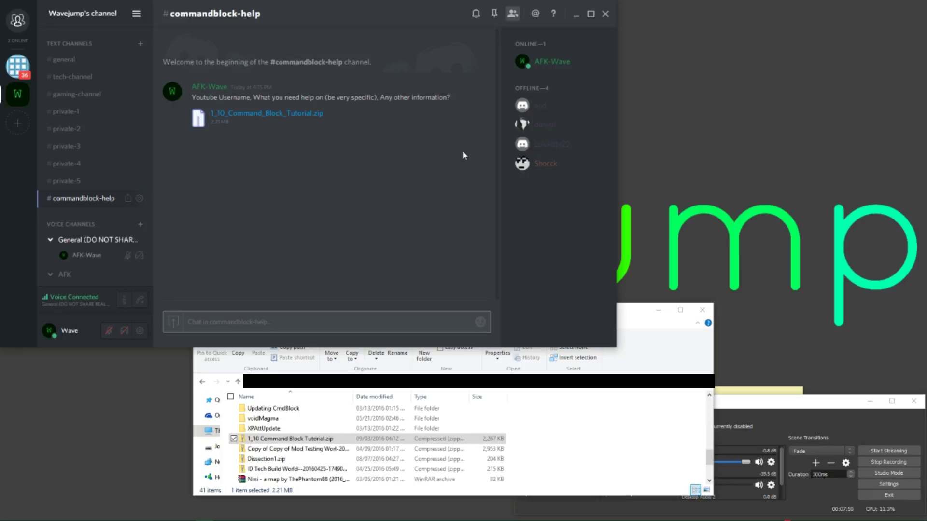
Step: Append " H" to the uploader's own server nickname and save it
right_click(209, 87)
click(239, 123)
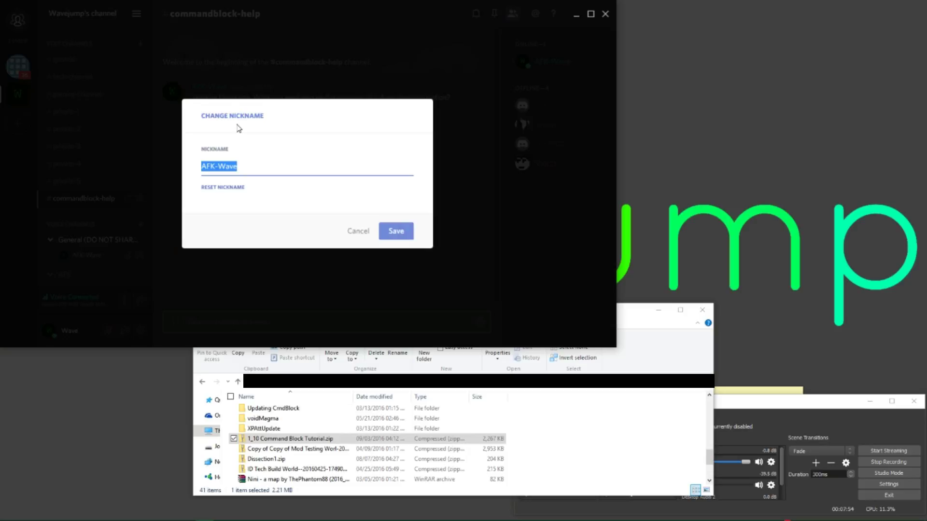
key(End)
text(H)
key(BackSpace)
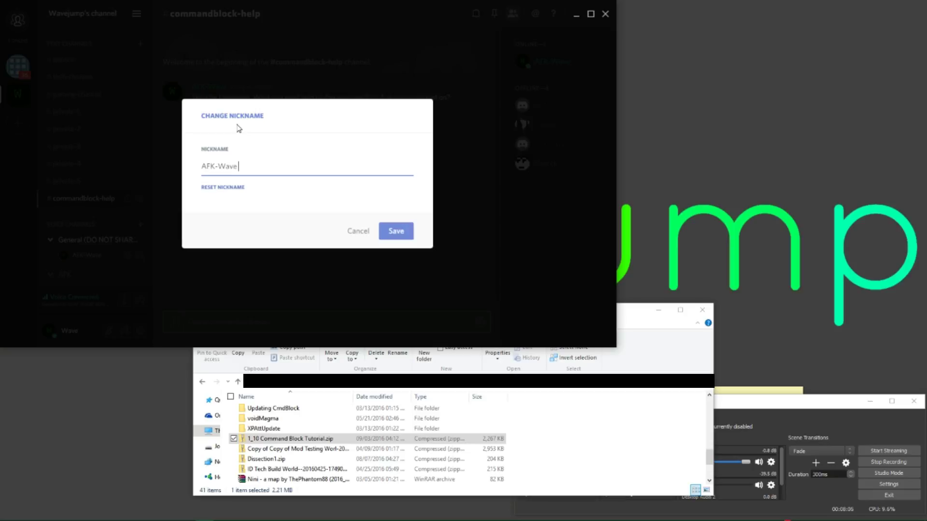
key(Return)
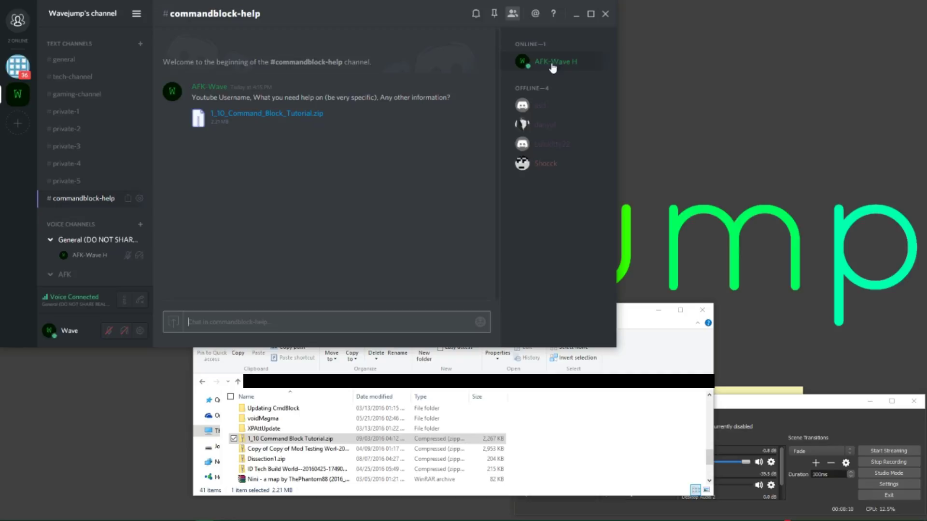
right_click(537, 64)
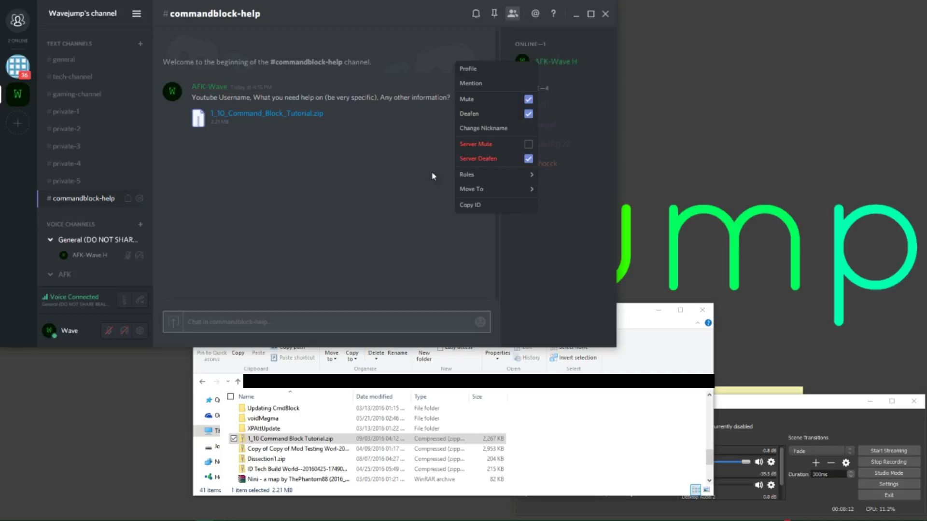
click(320, 219)
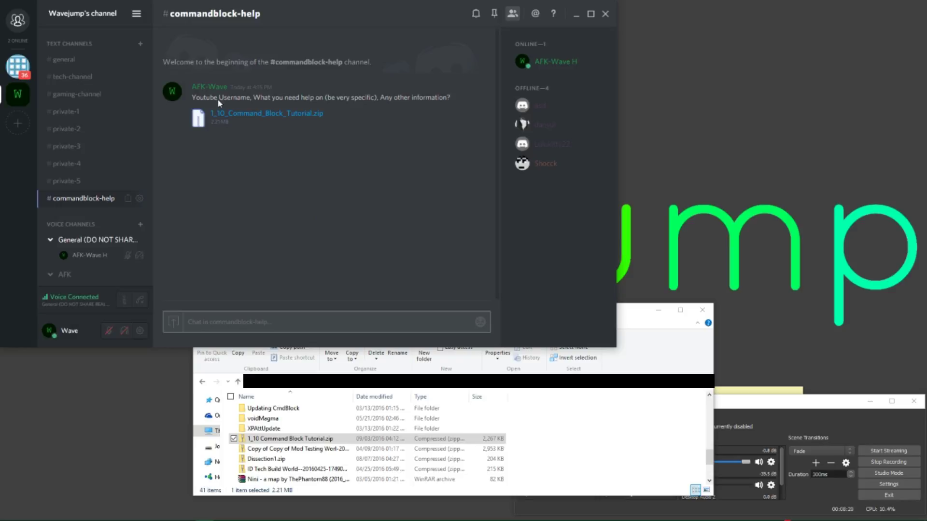
Step: In the general channel, view the nickname setting for the June 21 message's author, cancel it, and return to commandblock-help
click(64, 59)
click(107, 203)
click(68, 59)
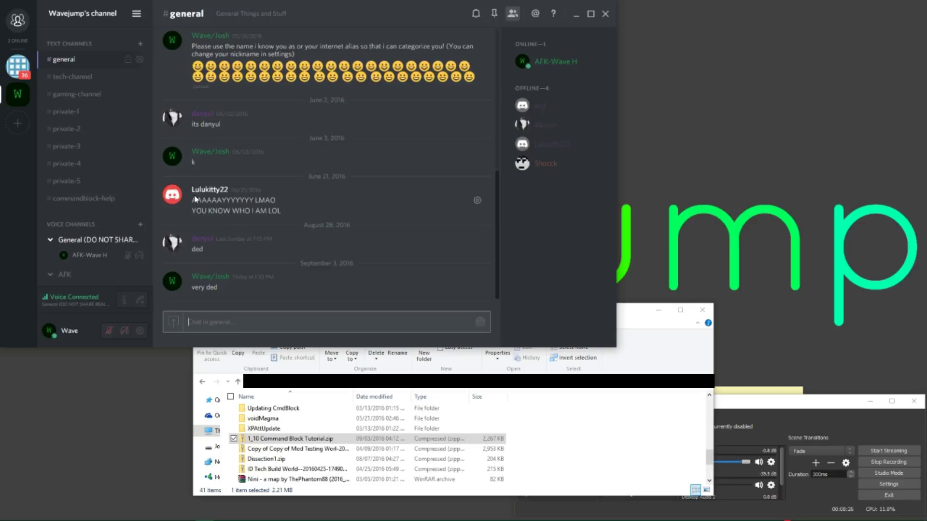
right_click(213, 189)
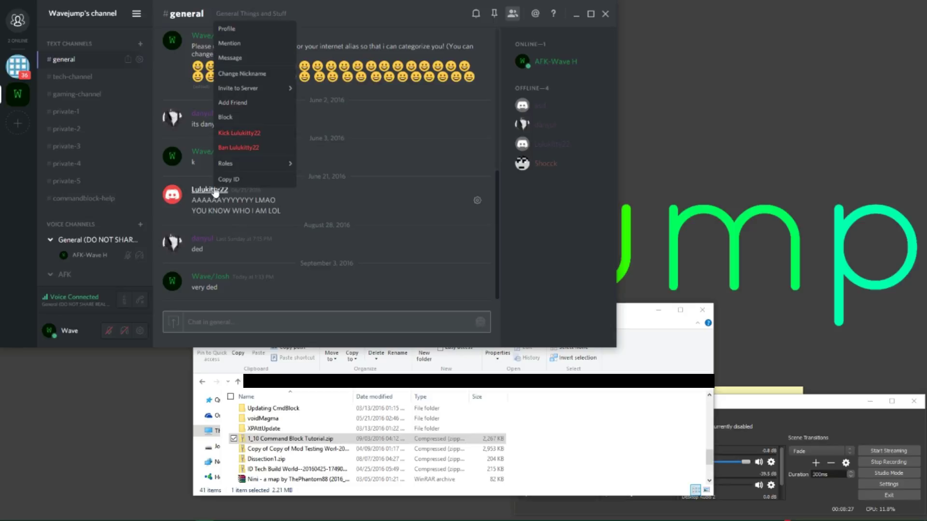
click(252, 83)
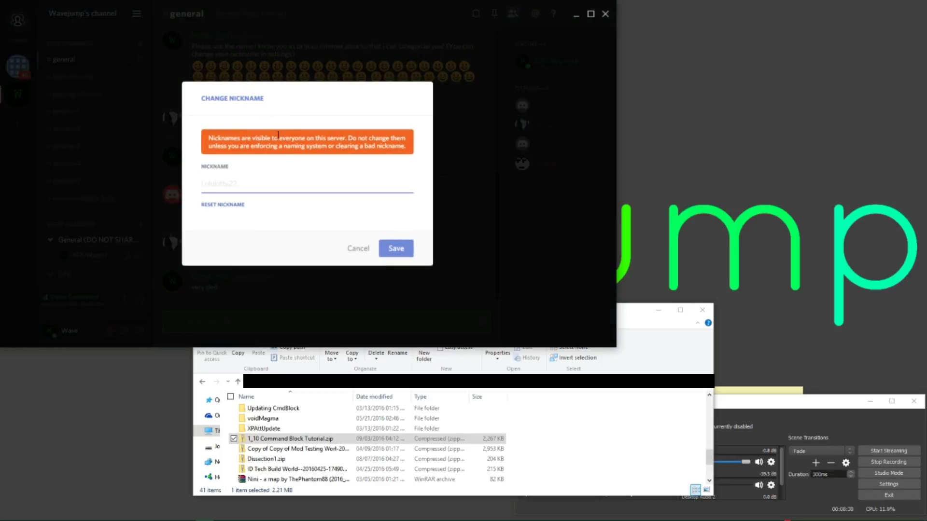
click(359, 250)
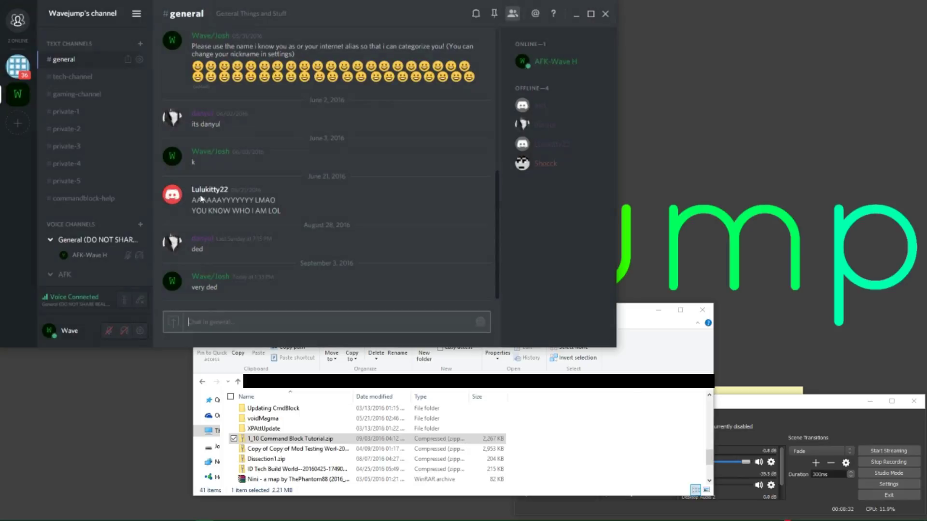
click(121, 201)
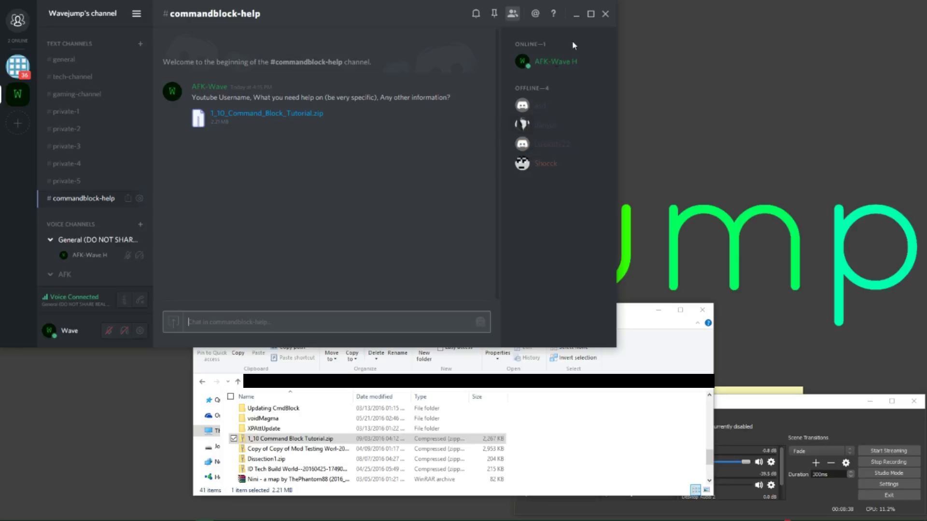
Step: View the direct message conversation with the third offline member and return to the commandblock-help channel
right_click(550, 62)
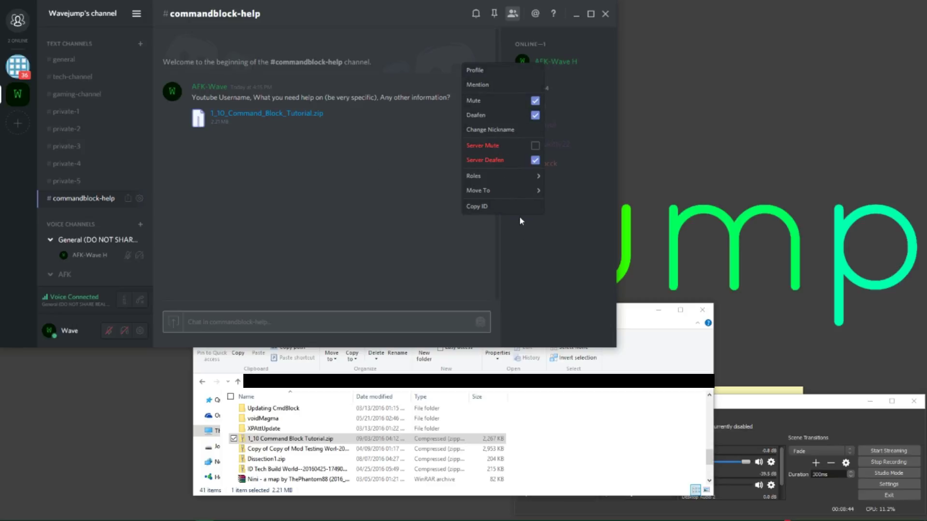
click(558, 212)
right_click(549, 155)
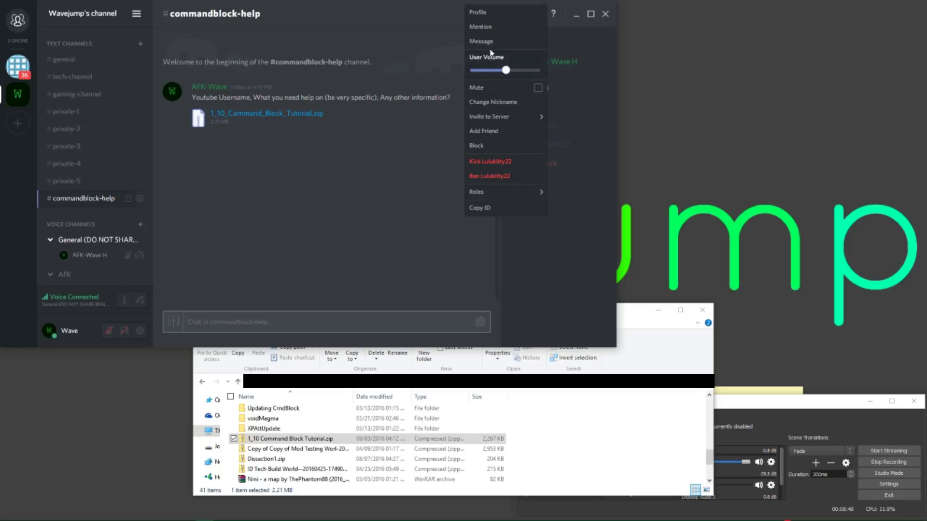
click(574, 223)
right_click(551, 147)
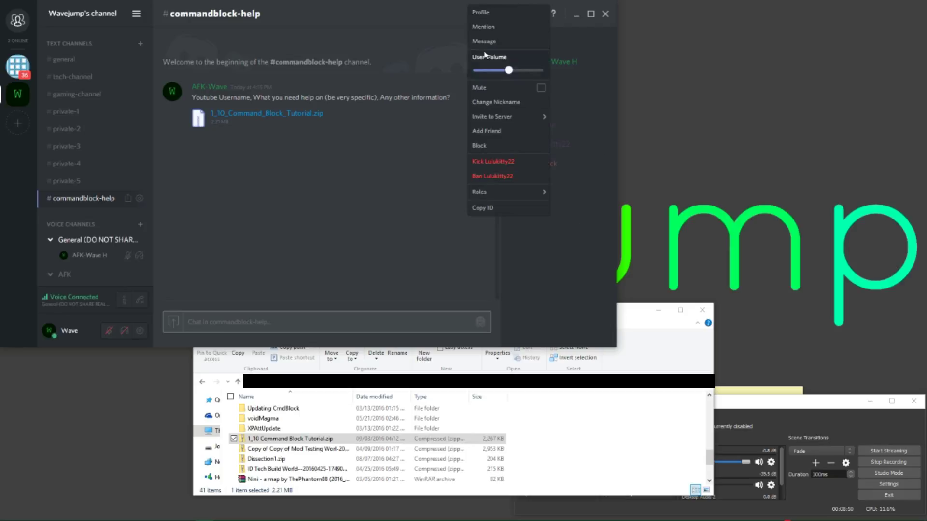
click(519, 45)
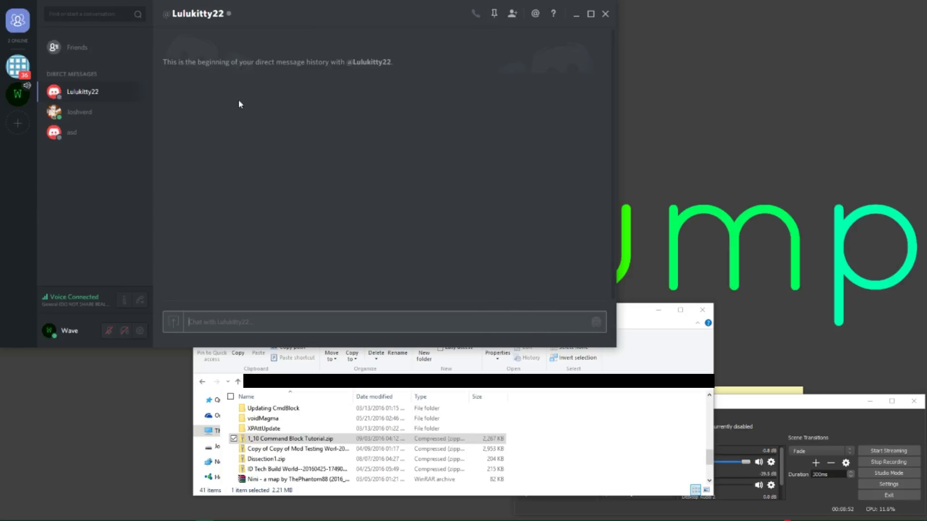
click(17, 94)
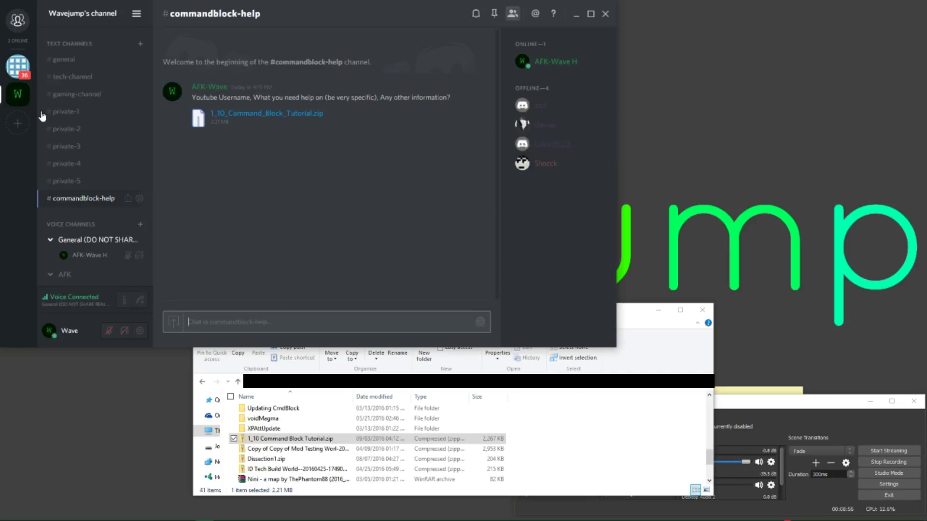
Step: Open the nickname setting for the third offline member and cancel it without changes
right_click(537, 145)
mouse_move(486, 118)
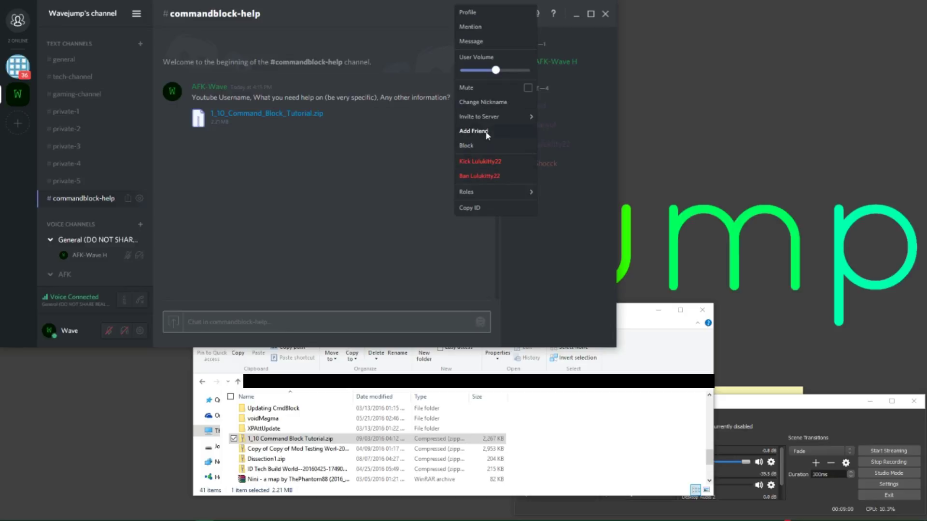
click(480, 103)
click(354, 250)
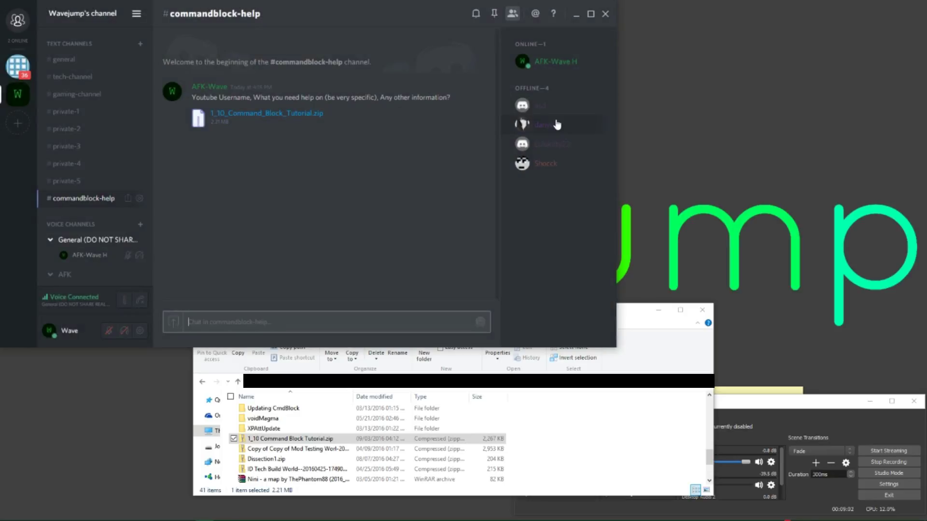
right_click(553, 122)
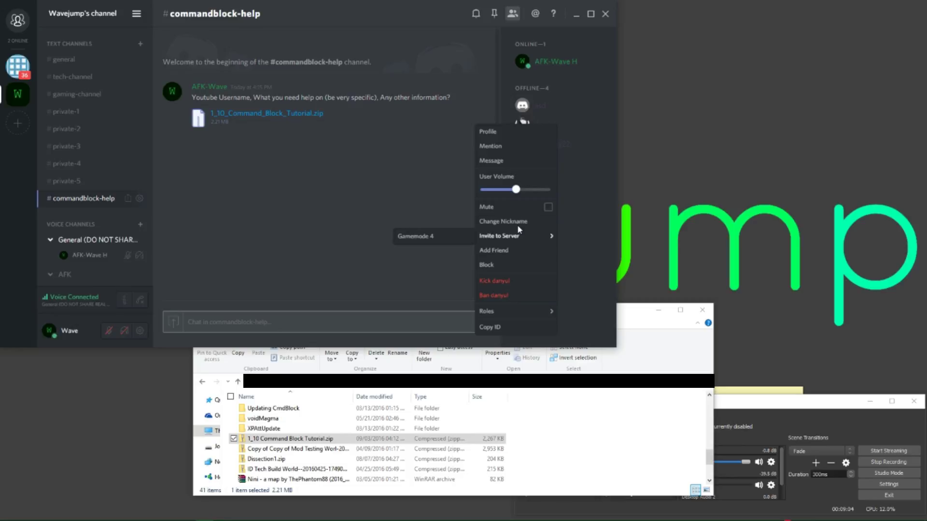
right_click(584, 150)
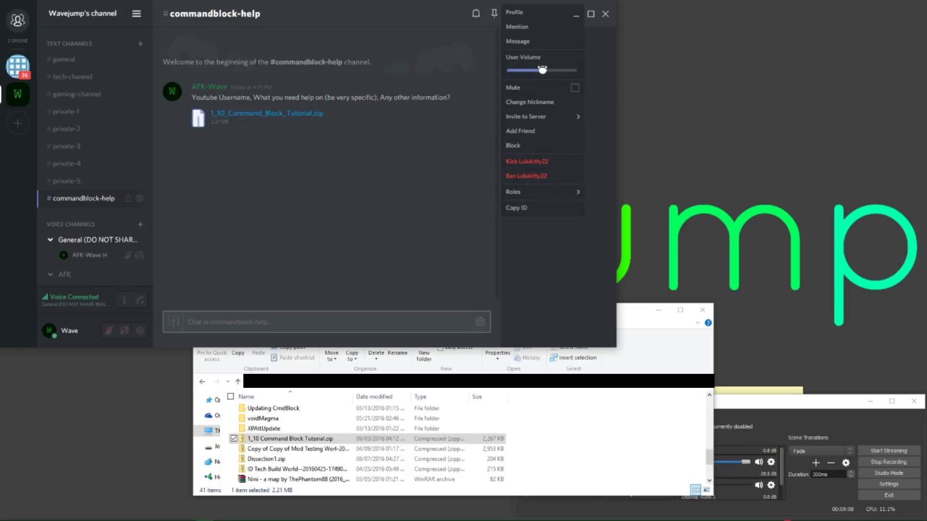
click(517, 41)
right_click(72, 114)
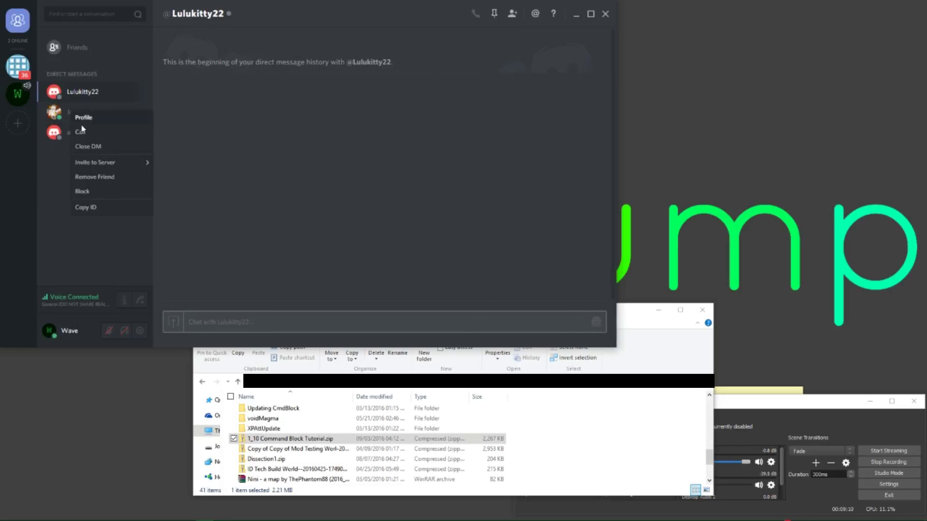
mouse_move(97, 161)
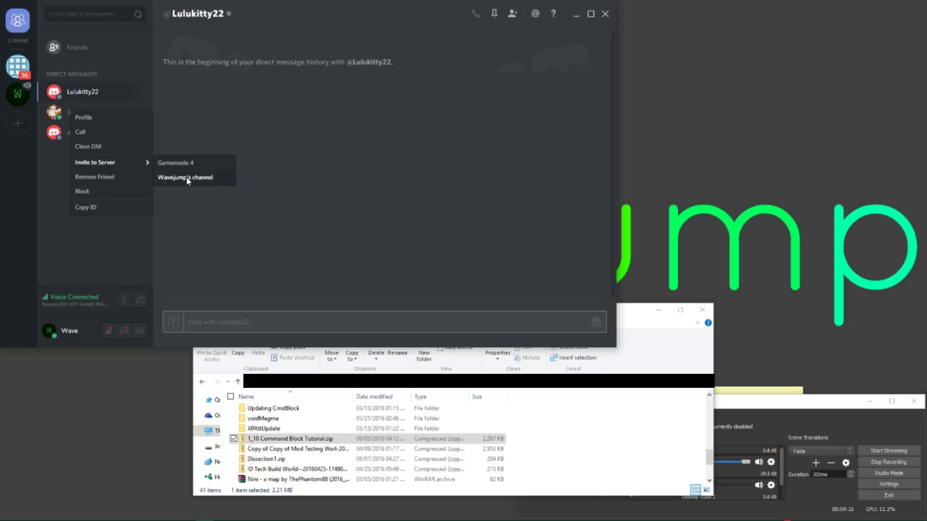
click(18, 94)
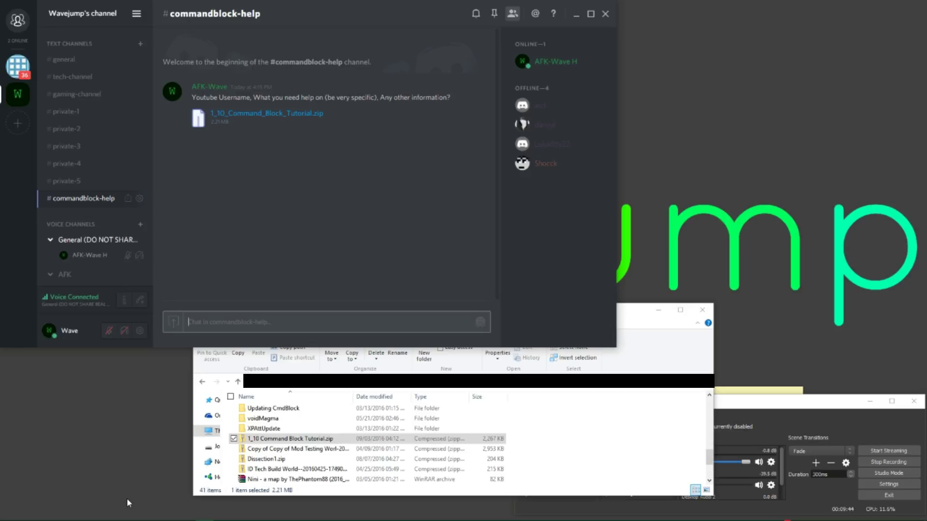
Step: Switch to Minecraft Launcher, open the game directory of the OptiFine profile, and close the profile editor and launcher
mouse_move(130, 510)
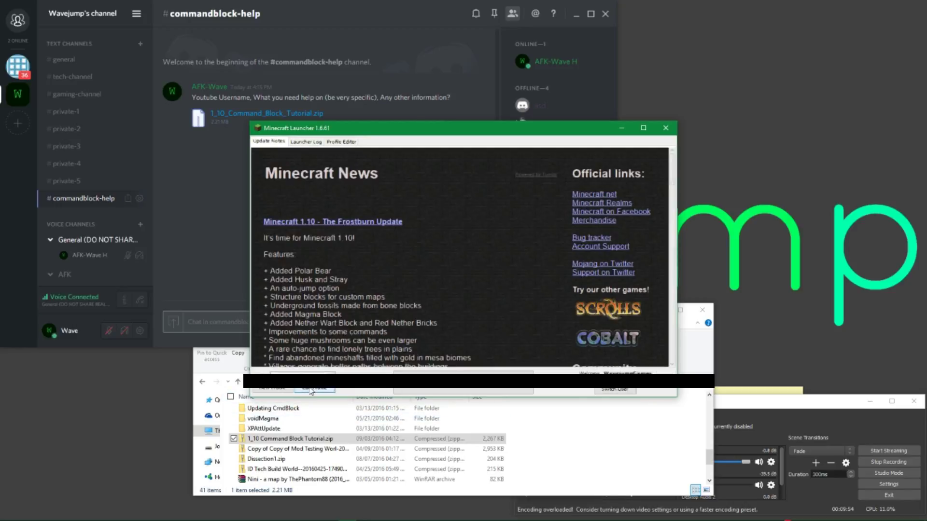
click(311, 390)
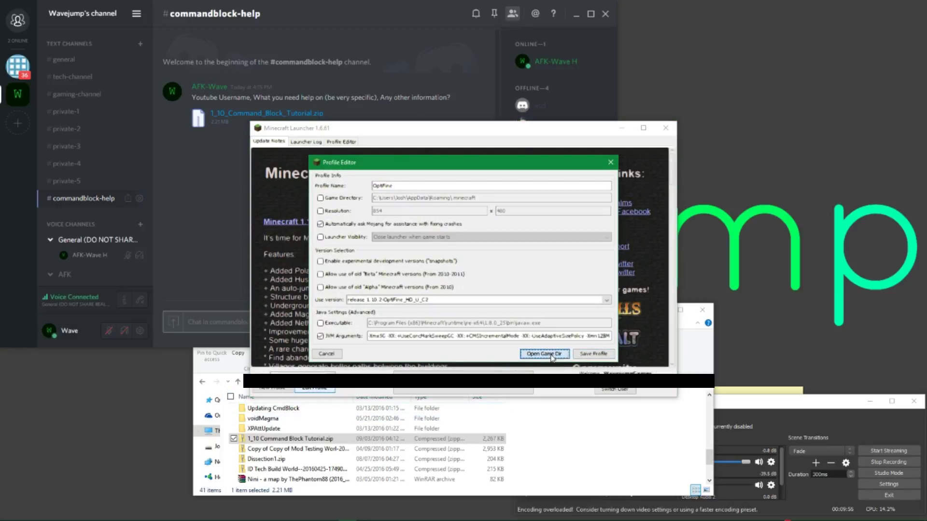
click(552, 356)
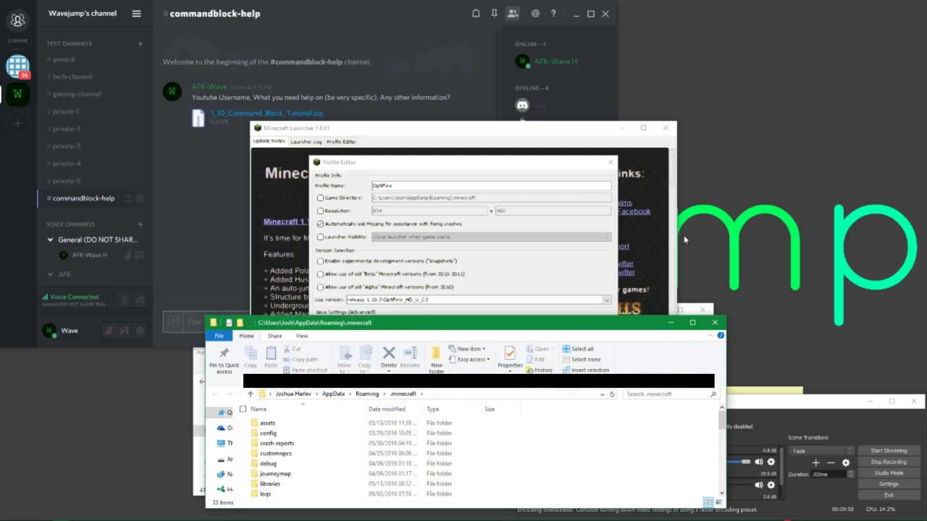
click(602, 168)
click(611, 162)
click(666, 128)
Step: Open the saves folder inside .minecraft and view the archiving options for the 1_11 Test World folder
scroll(289, 357, down, 1)
scroll(293, 444, down, 2)
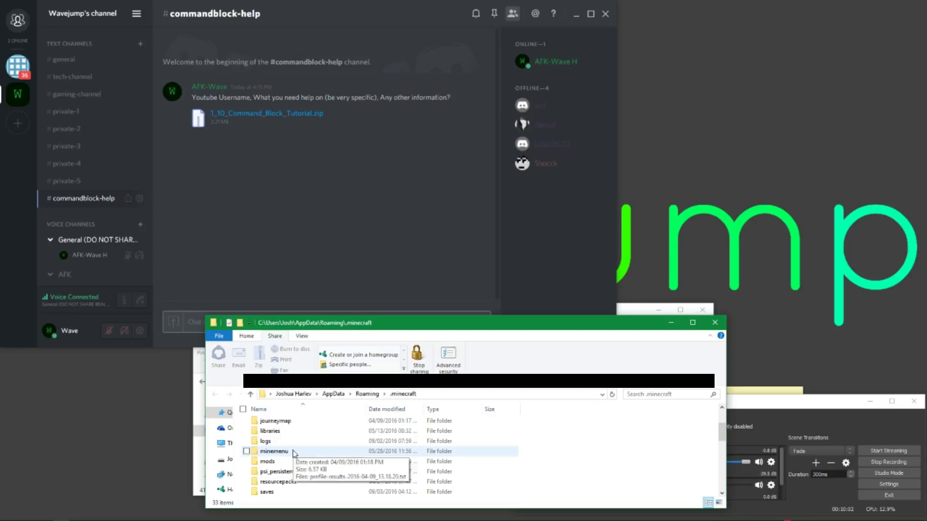
scroll(294, 453, down, 1)
double_click(289, 470)
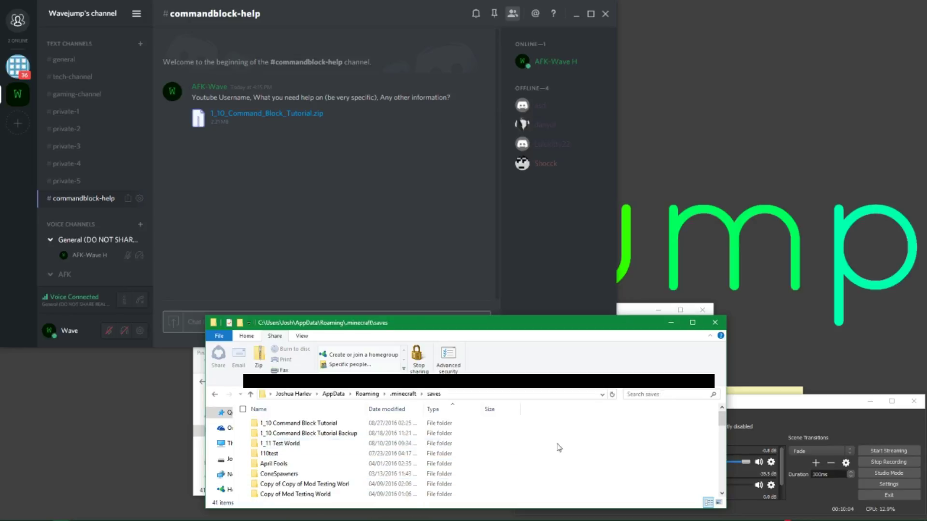
right_click(304, 456)
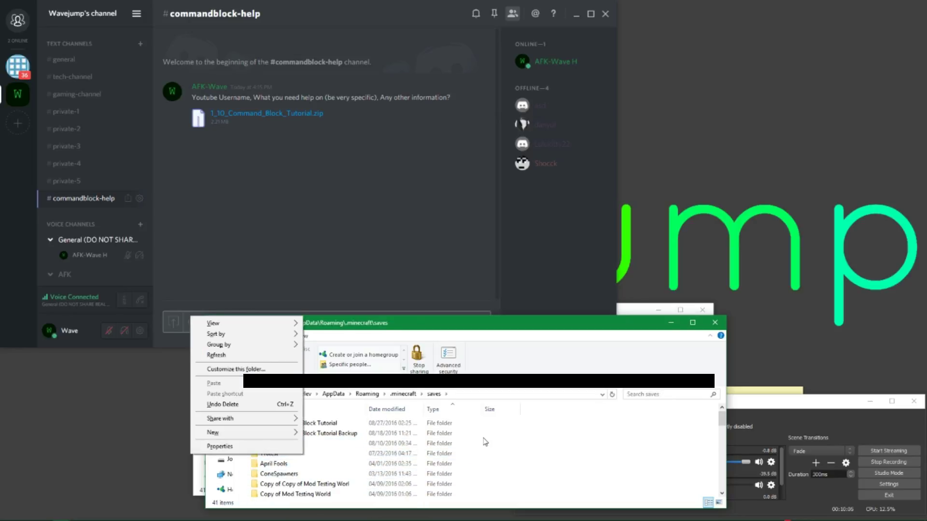
click(280, 443)
right_click(274, 442)
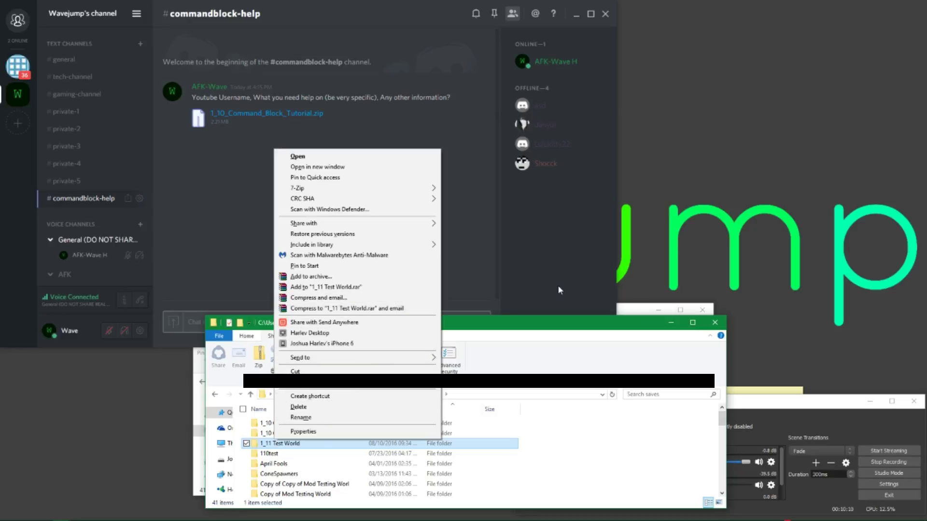
Step: Close both open File Explorer windows without archiving the world
click(714, 327)
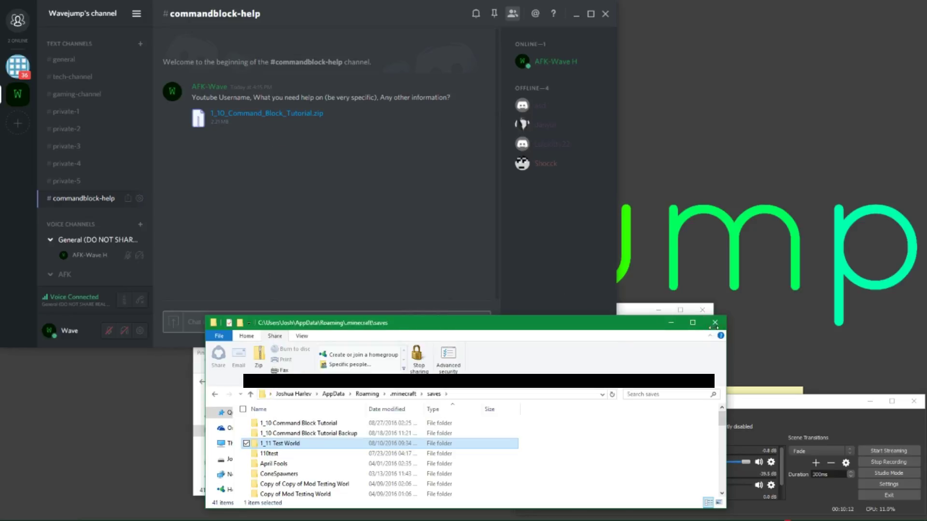
click(713, 326)
click(699, 312)
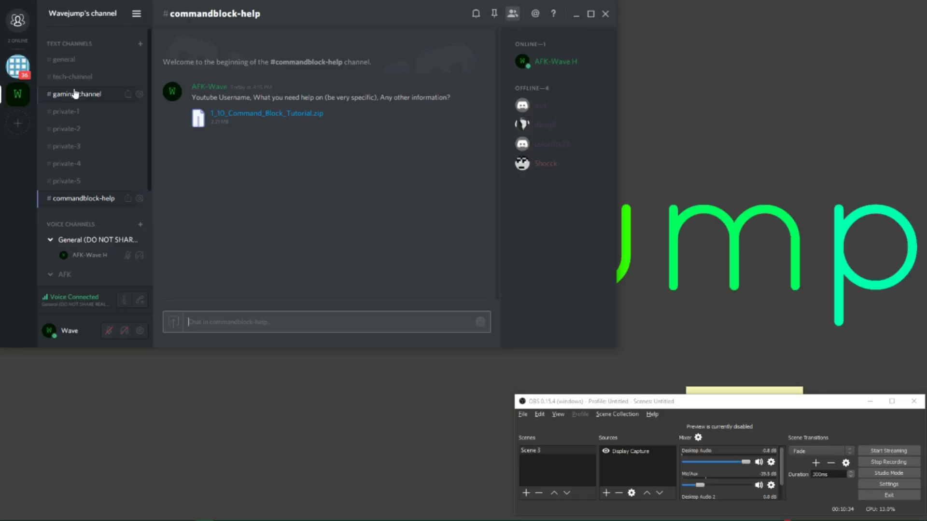
Step: Collapse the member names under the General voice channel and unmute the microphone
scroll(77, 97, down, 3)
scroll(135, 155, down, 3)
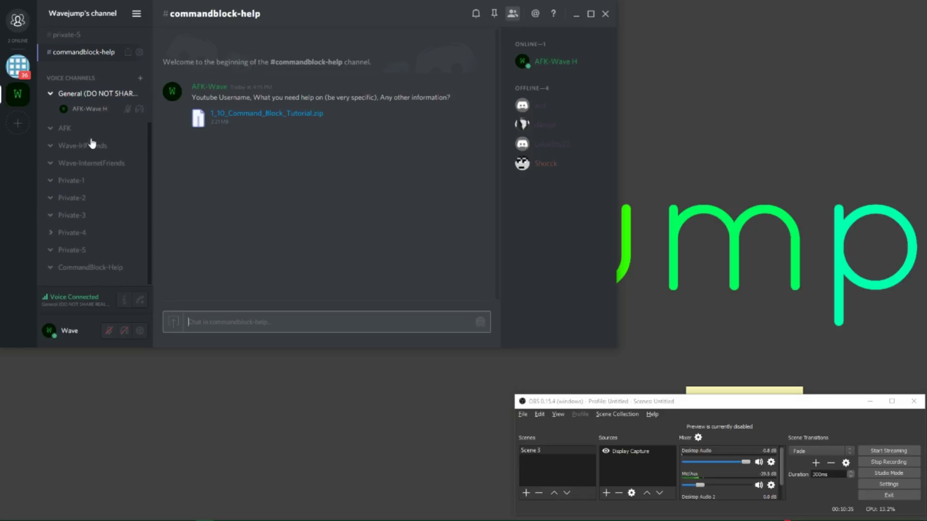
click(50, 93)
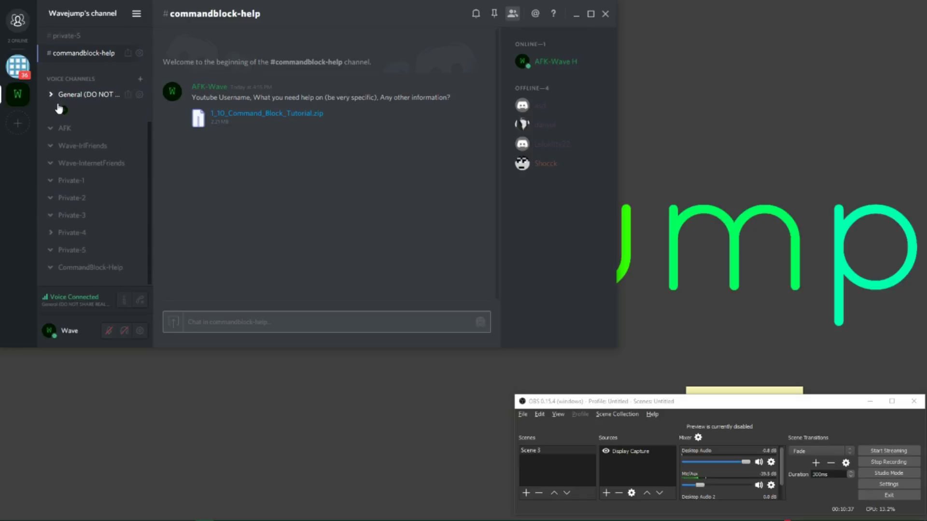
click(110, 331)
Step: Maximize the Discord window and join the CommandBlock-Help voice channel
click(590, 14)
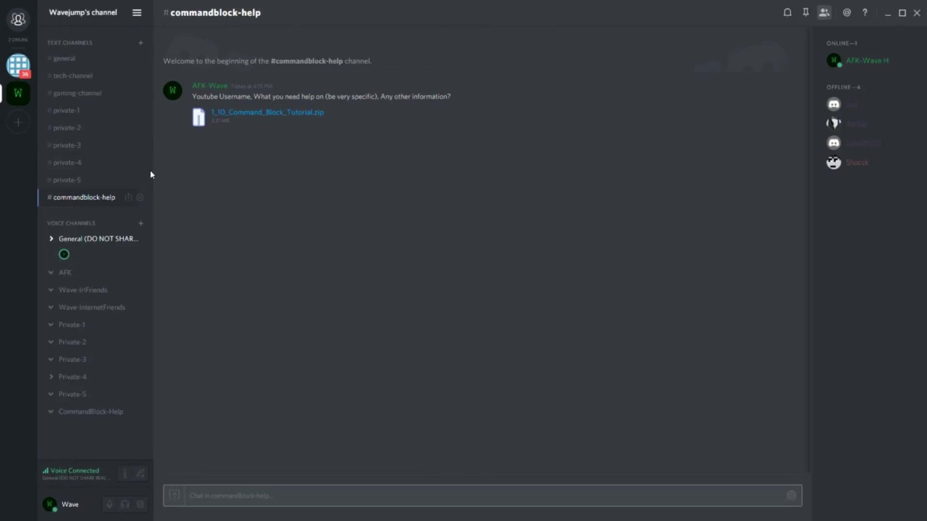
key(ctrl+a)
click(181, 129)
click(137, 17)
click(138, 19)
click(108, 413)
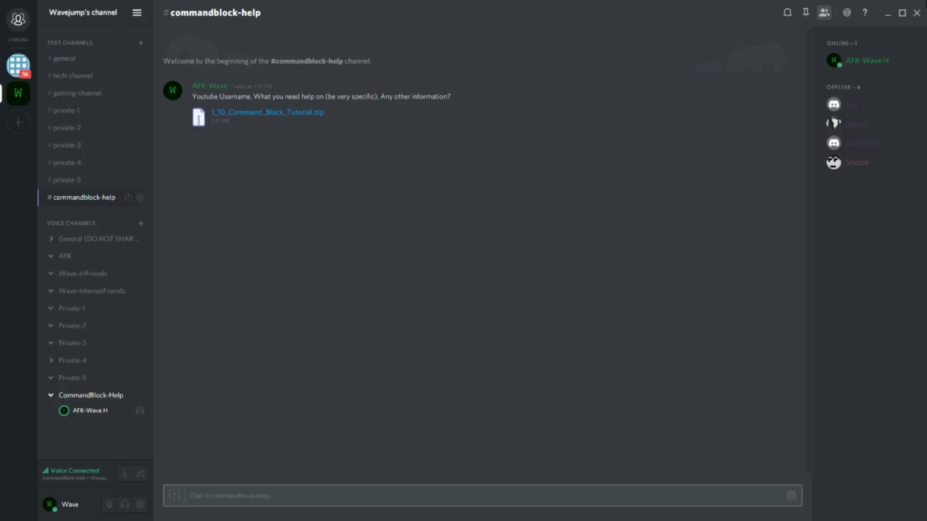
Step: Change the online member's own server nickname to "Wave" and save it
right_click(865, 70)
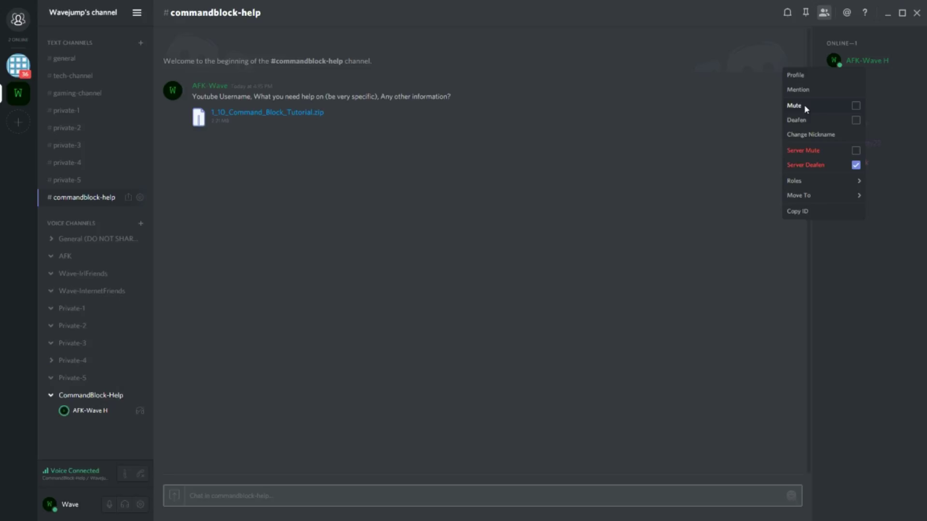
click(801, 136)
text(Wave)
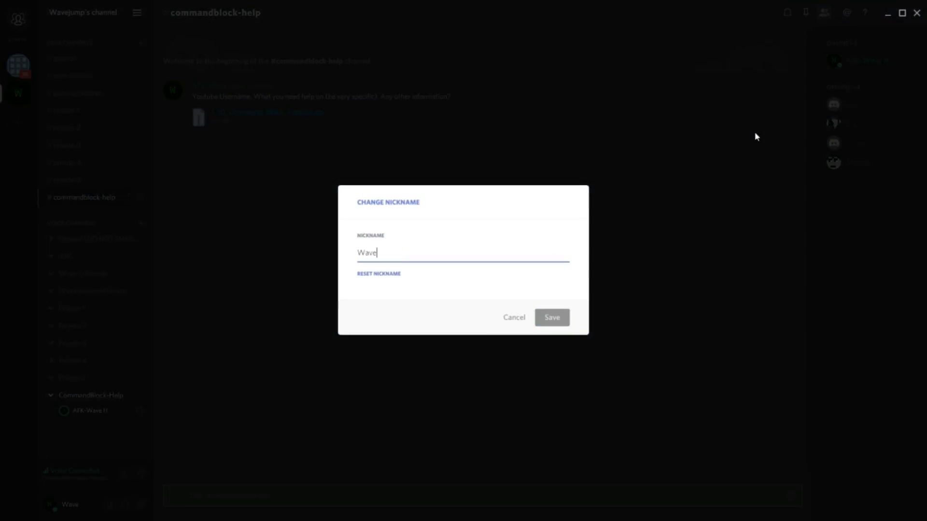
key(Return)
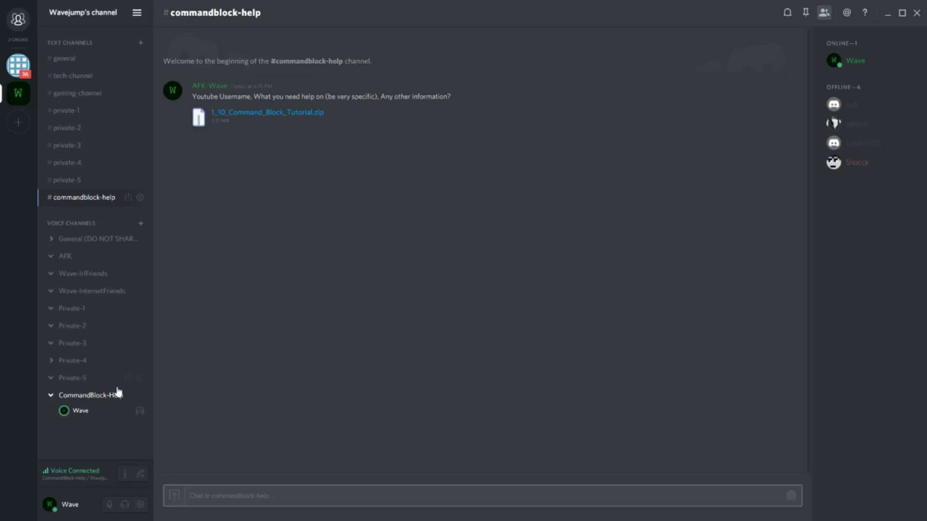
Step: Switch through the General, Wave-InternetFriends and AFK voice channels, dismiss the AFK notice, and move back to CommandBlock-Help
click(107, 242)
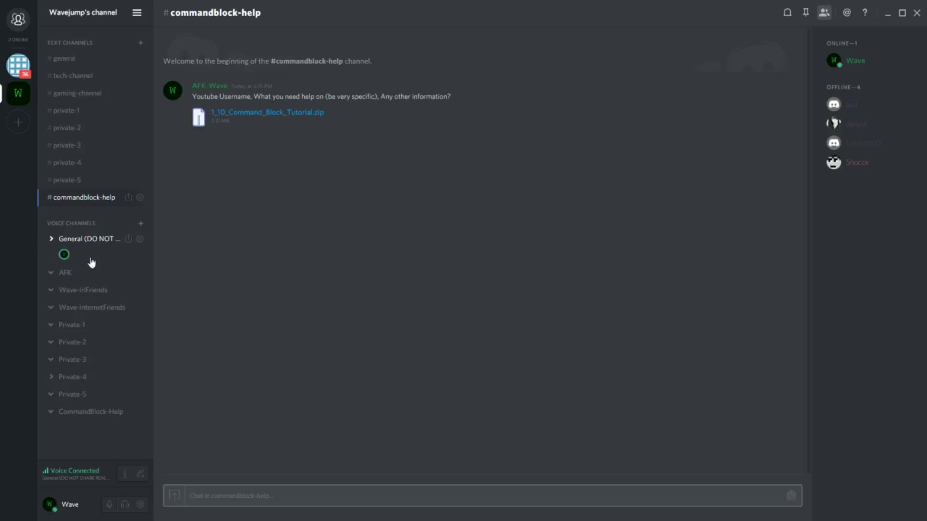
click(104, 309)
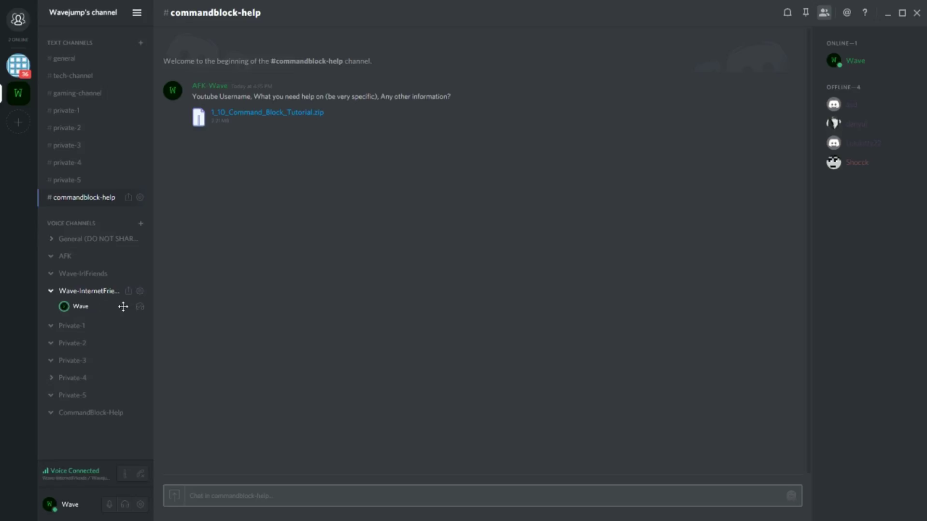
right_click(62, 259)
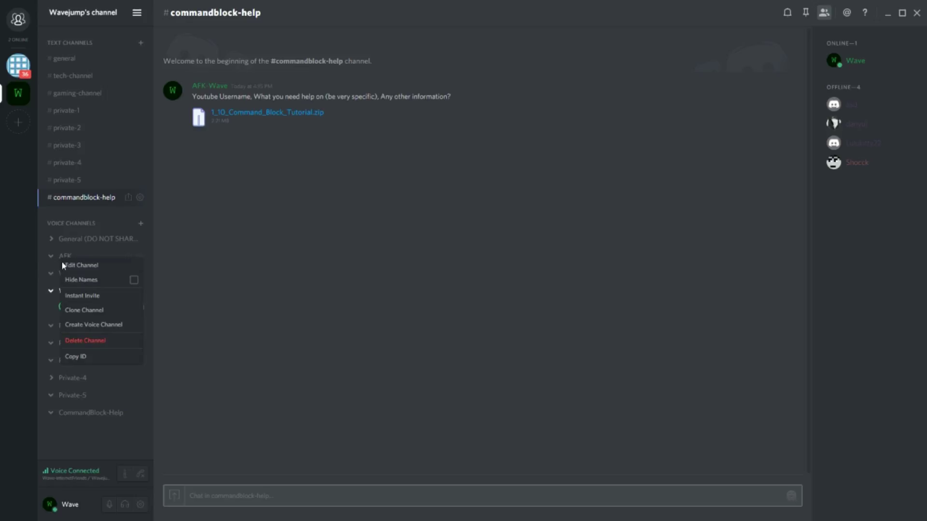
click(63, 256)
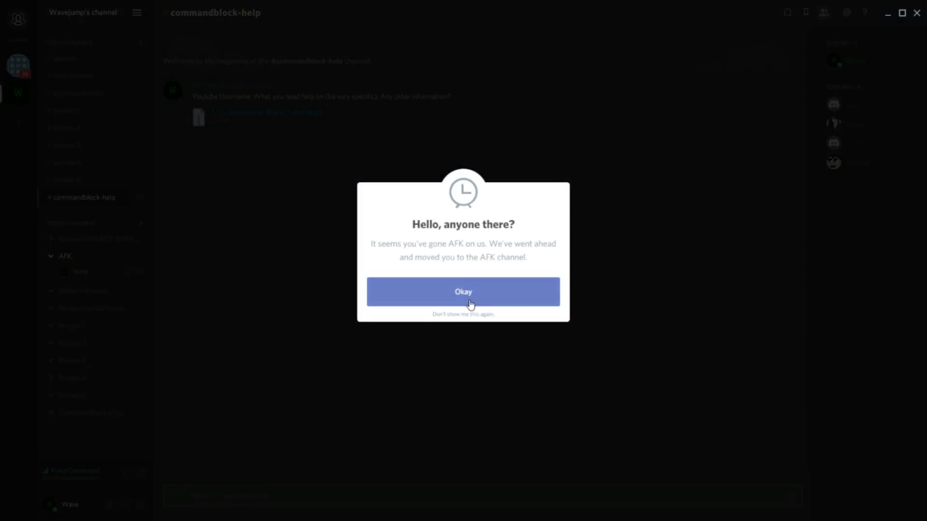
click(472, 303)
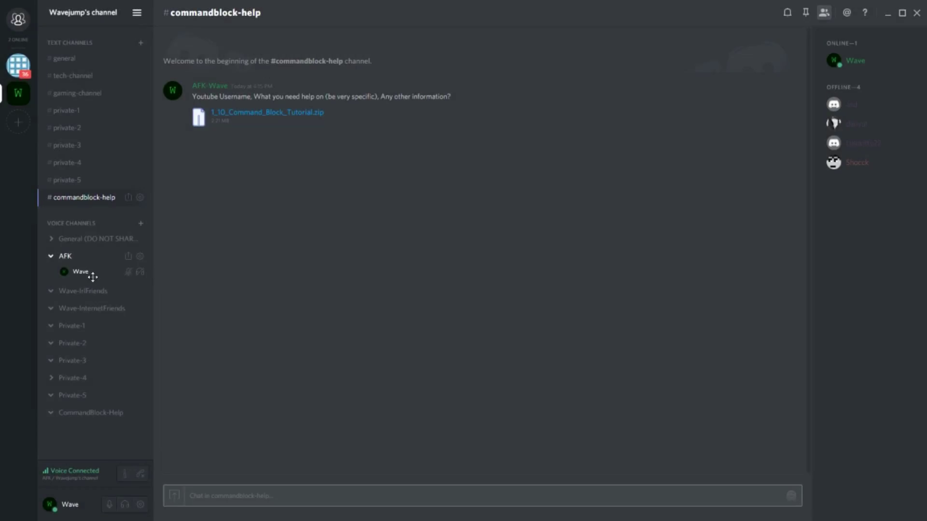
drag(116, 273, 77, 412)
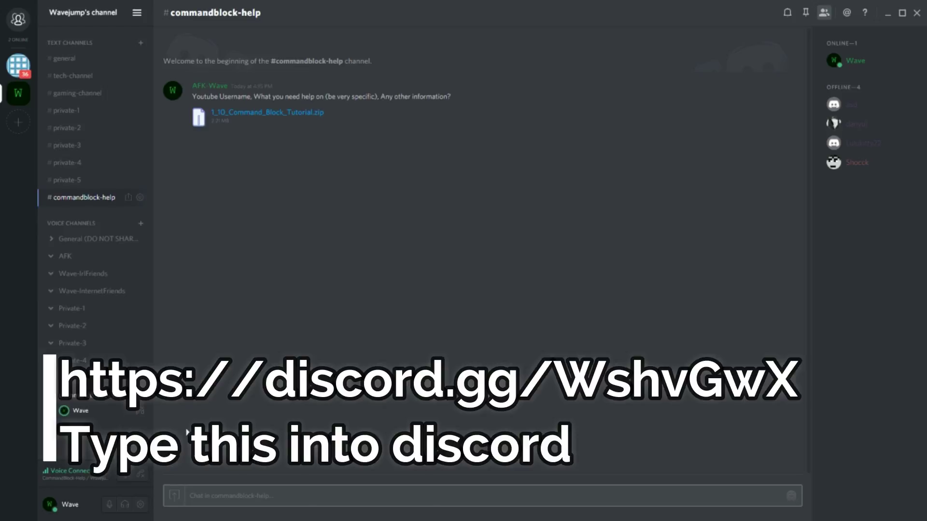
Step: Restore the Discord window to its smaller size and reposition the OBS window and sticky note so the note's invite link is uncovered
double_click(406, 10)
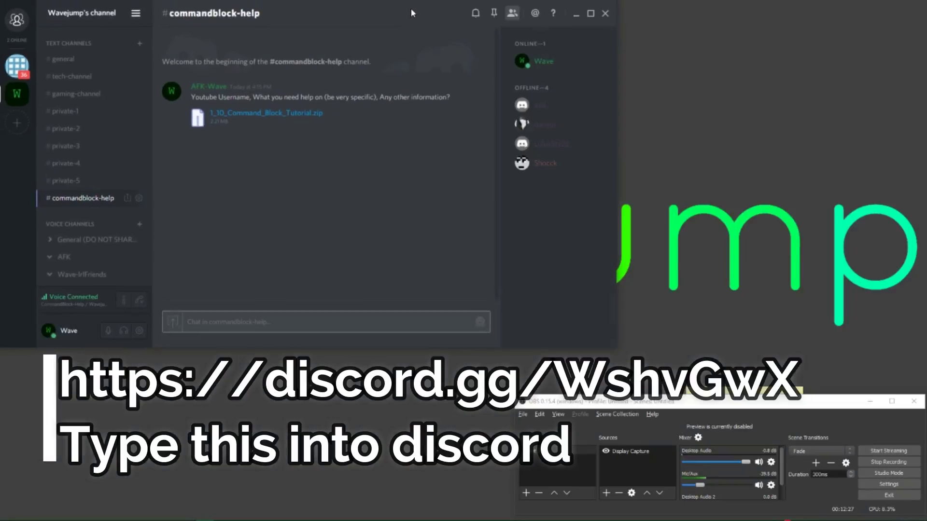
drag(802, 408, 562, 77)
drag(728, 398, 749, 39)
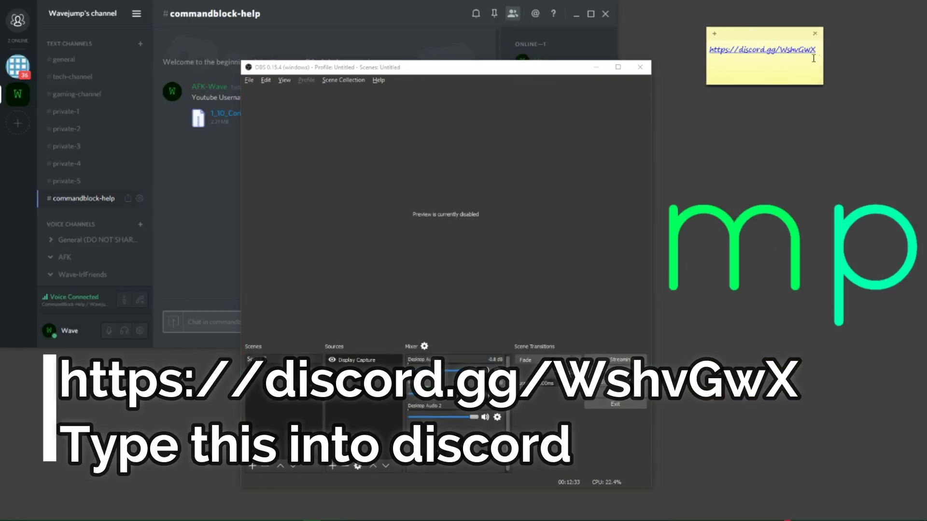
Step: Select the Discord invite link on the sticky note and lengthen the note downward
drag(816, 51, 700, 52)
right_click(772, 48)
click(782, 60)
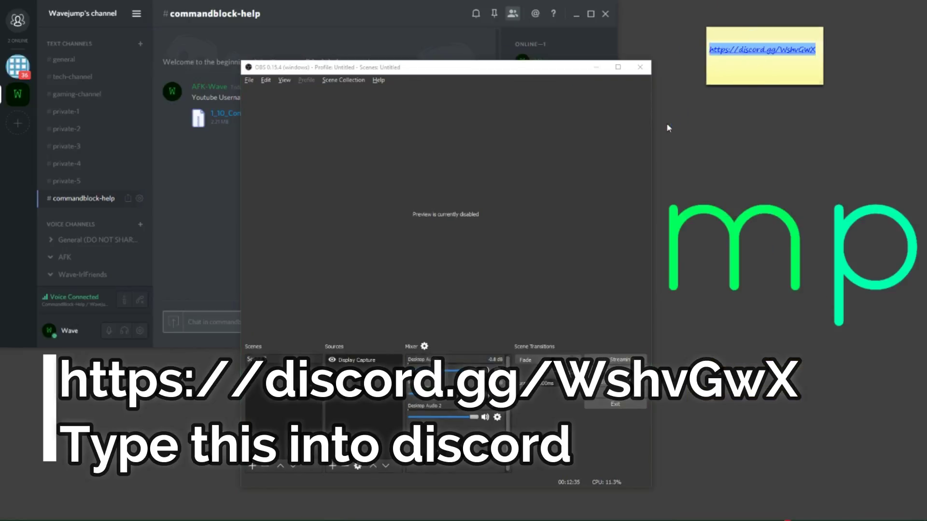
drag(823, 85, 823, 230)
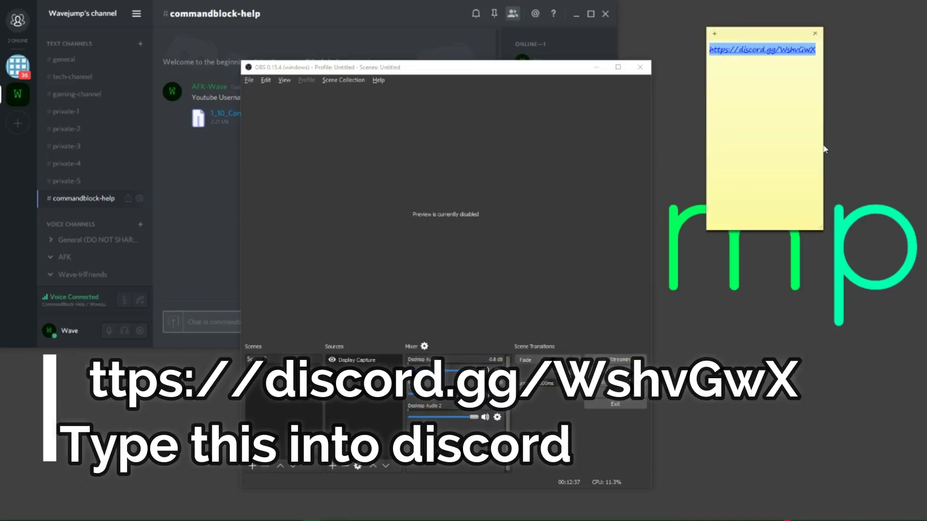
Step: Switch to OBS, enable its preview, view it in a maximized window, and restore the window size
click(525, 145)
drag(456, 68, 484, 68)
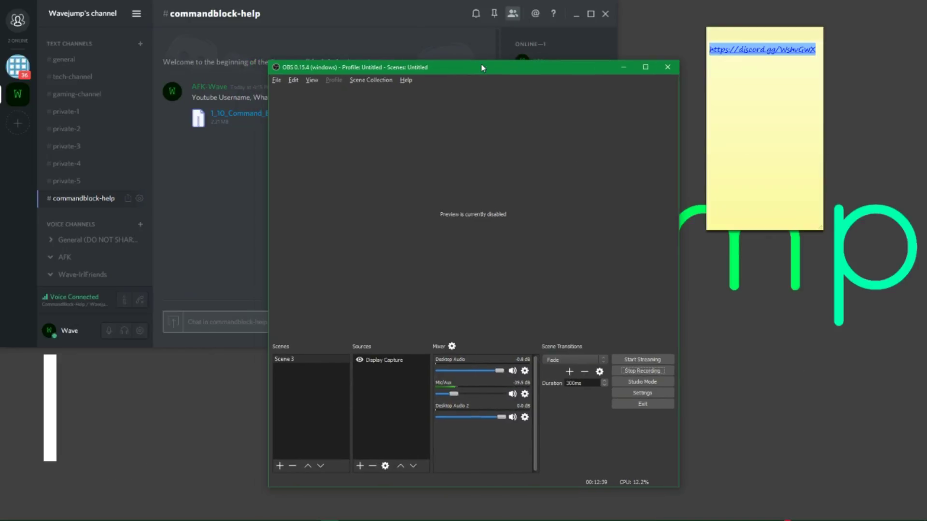
right_click(486, 202)
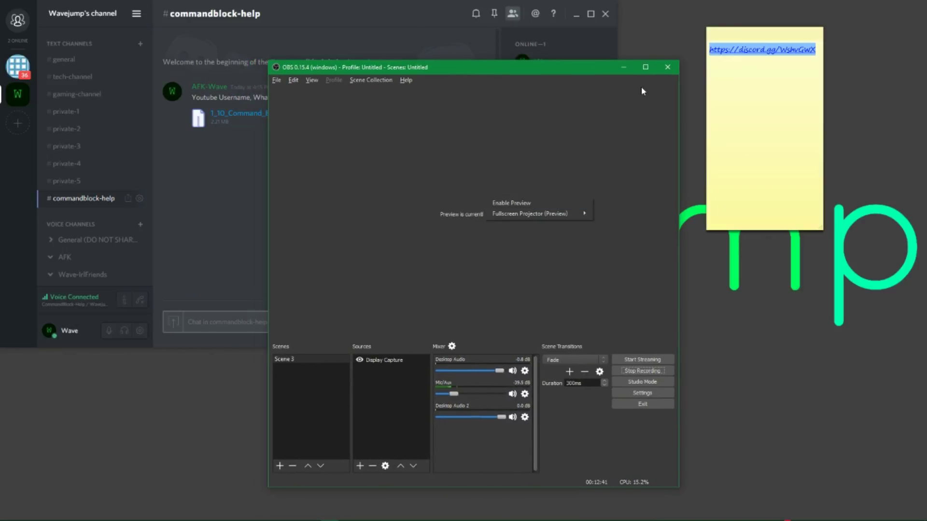
click(491, 71)
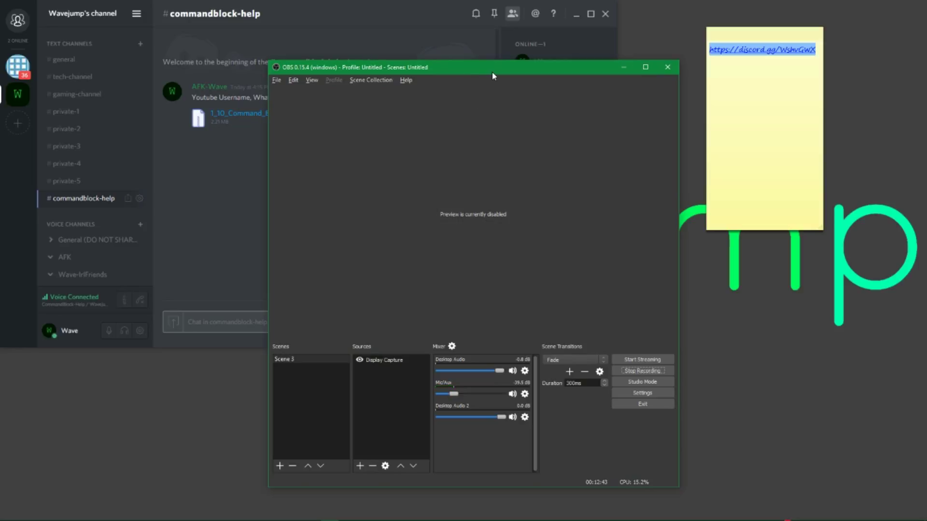
right_click(546, 140)
click(571, 142)
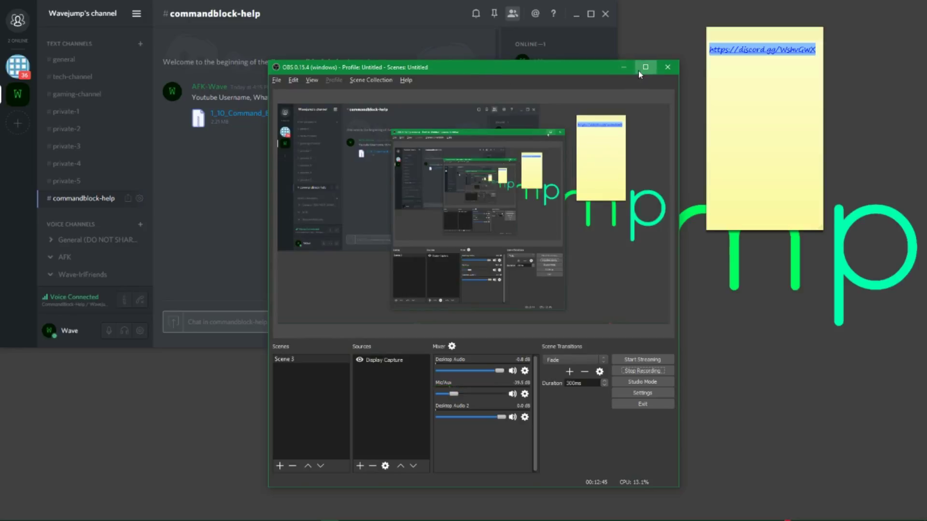
click(645, 67)
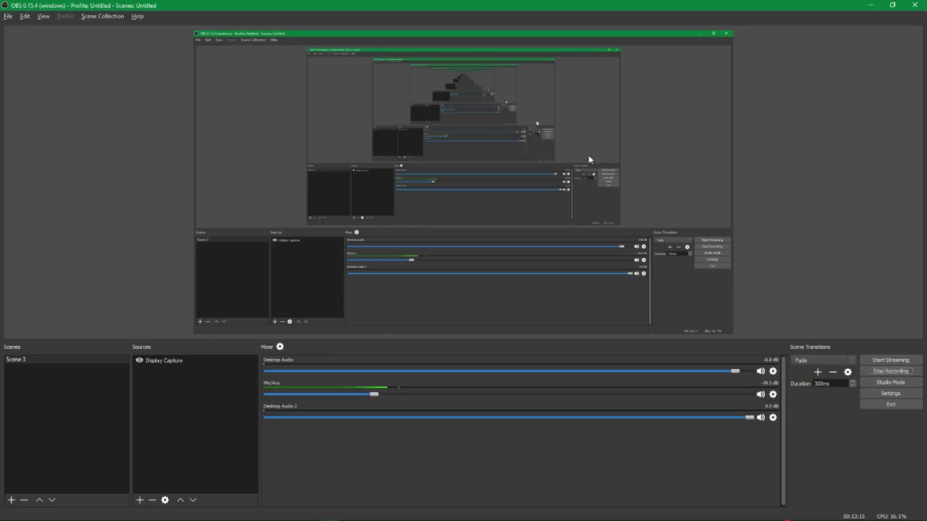
key(super+Down)
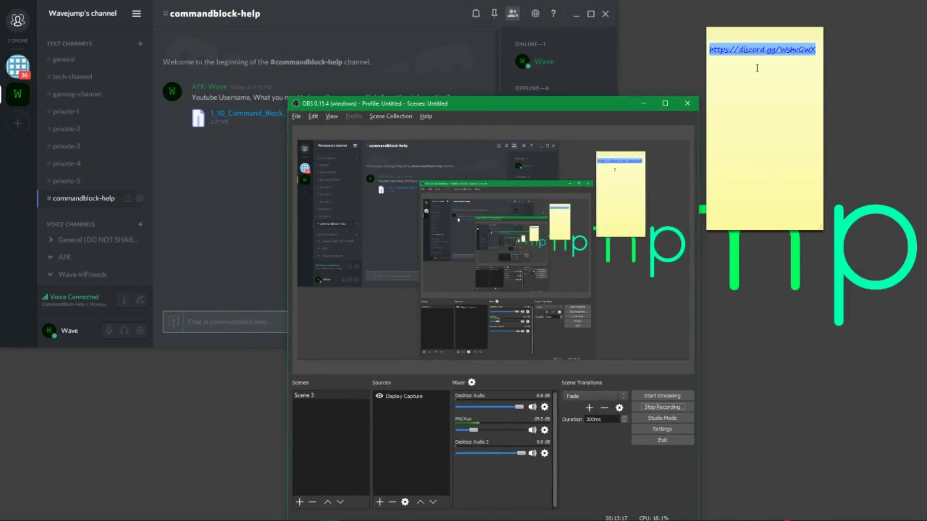